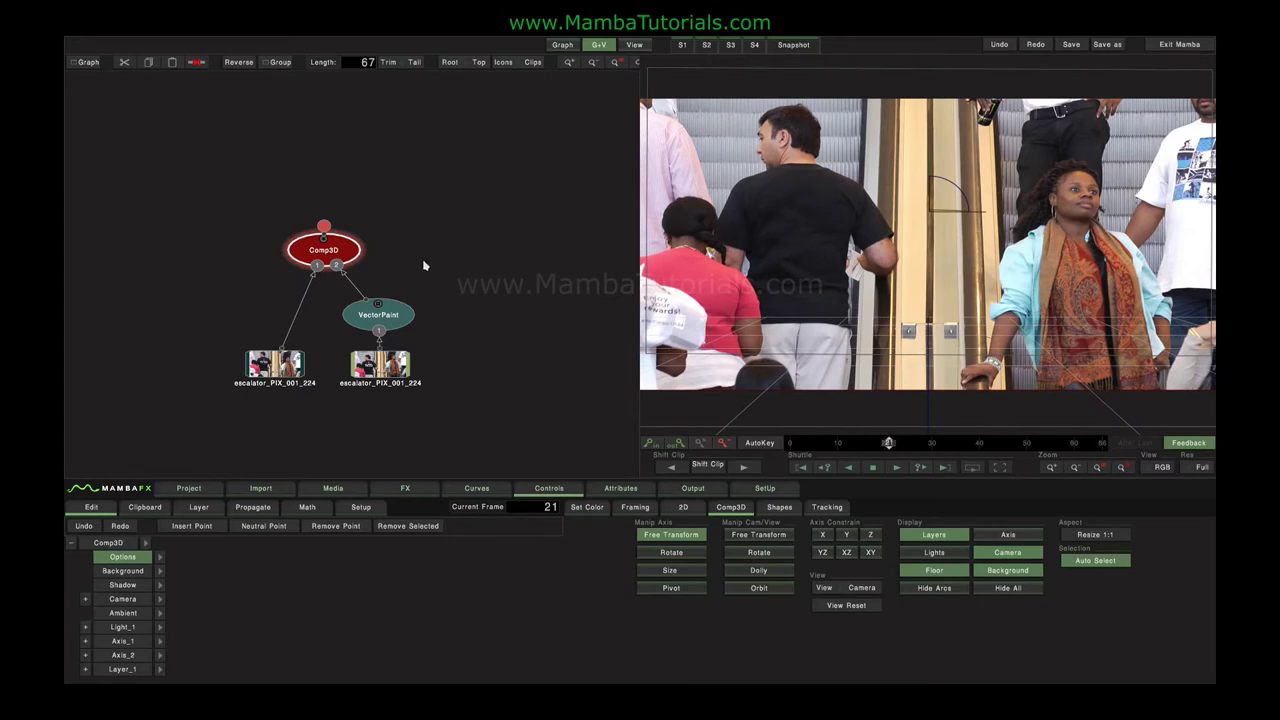
Step: Compare the source escalator clip, the VectorPaint result and the Comp3D composite at several frames
{"action": "left_click", "coordinate": [272, 368]}
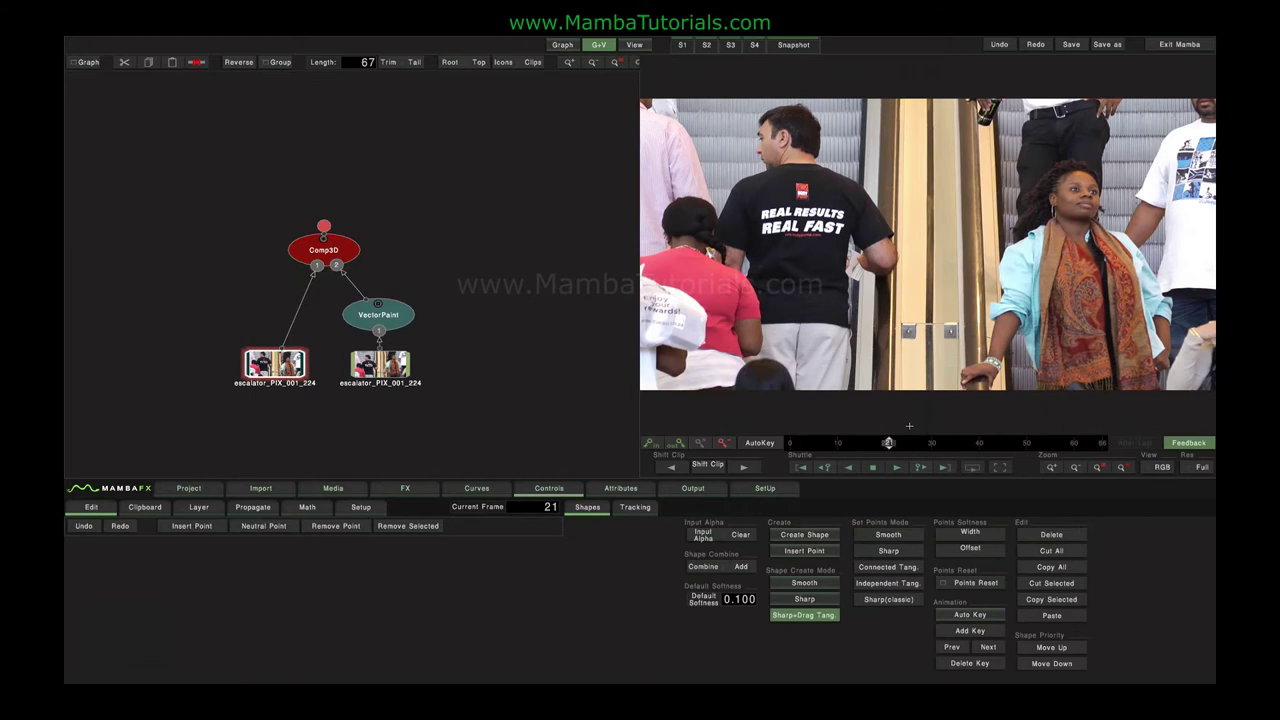
{"action": "mouse_move", "coordinate": [888, 442]}
{"action": "left_mouse_down"}
{"action": "mouse_move", "coordinate": [823, 442]}
{"action": "mouse_move", "coordinate": [896, 442]}
{"action": "left_mouse_up"}
{"action": "left_click", "coordinate": [385, 318]}
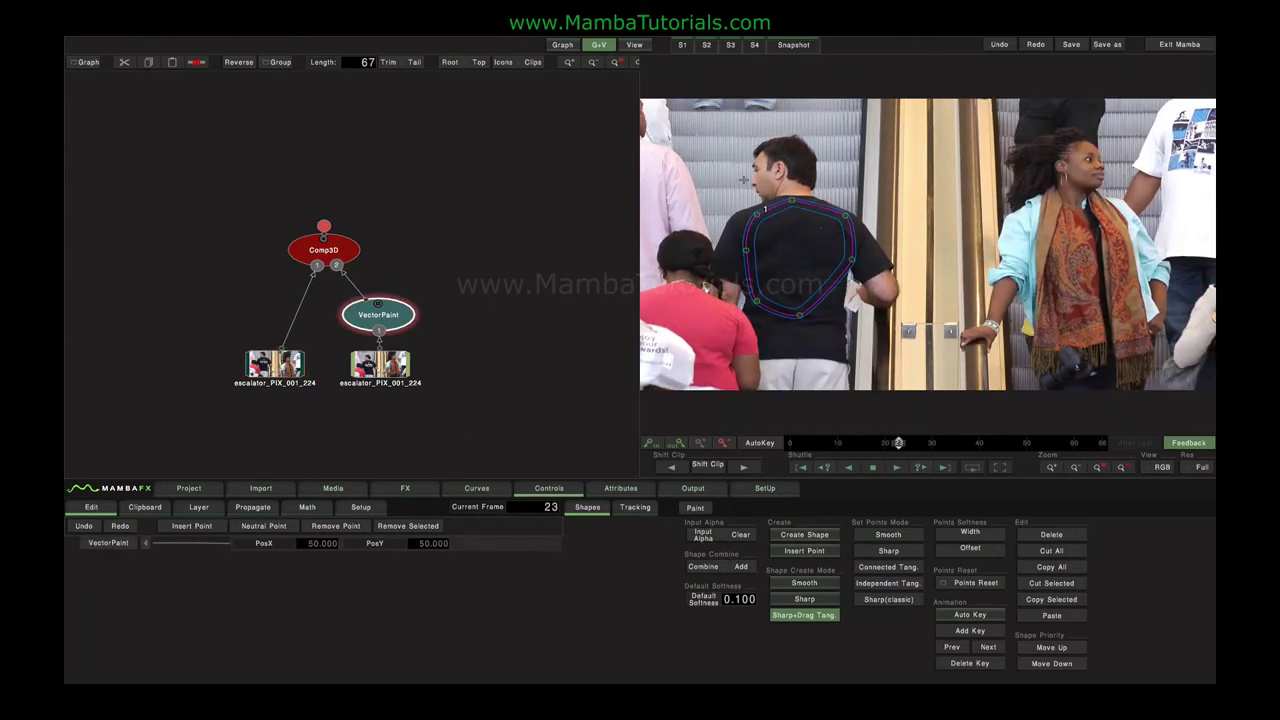
{"action": "left_click", "coordinate": [358, 254]}
{"action": "key", "text": "space"}
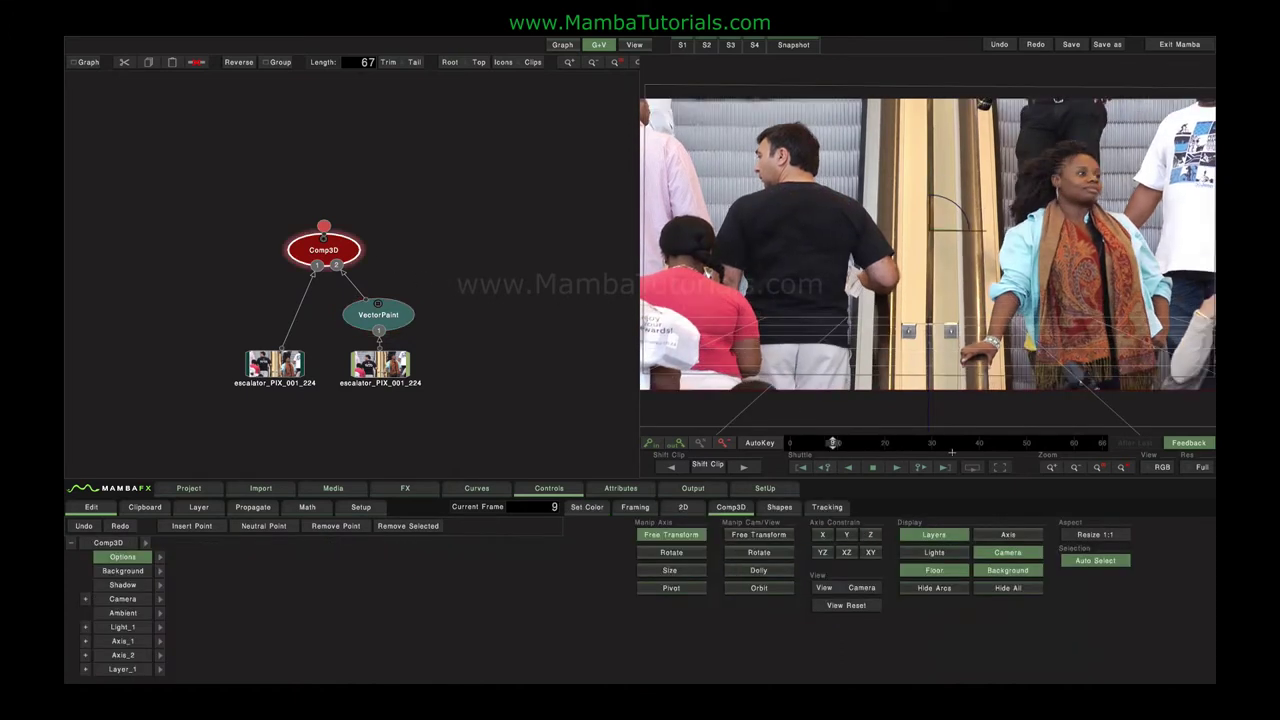
{"action": "left_click", "coordinate": [881, 445]}
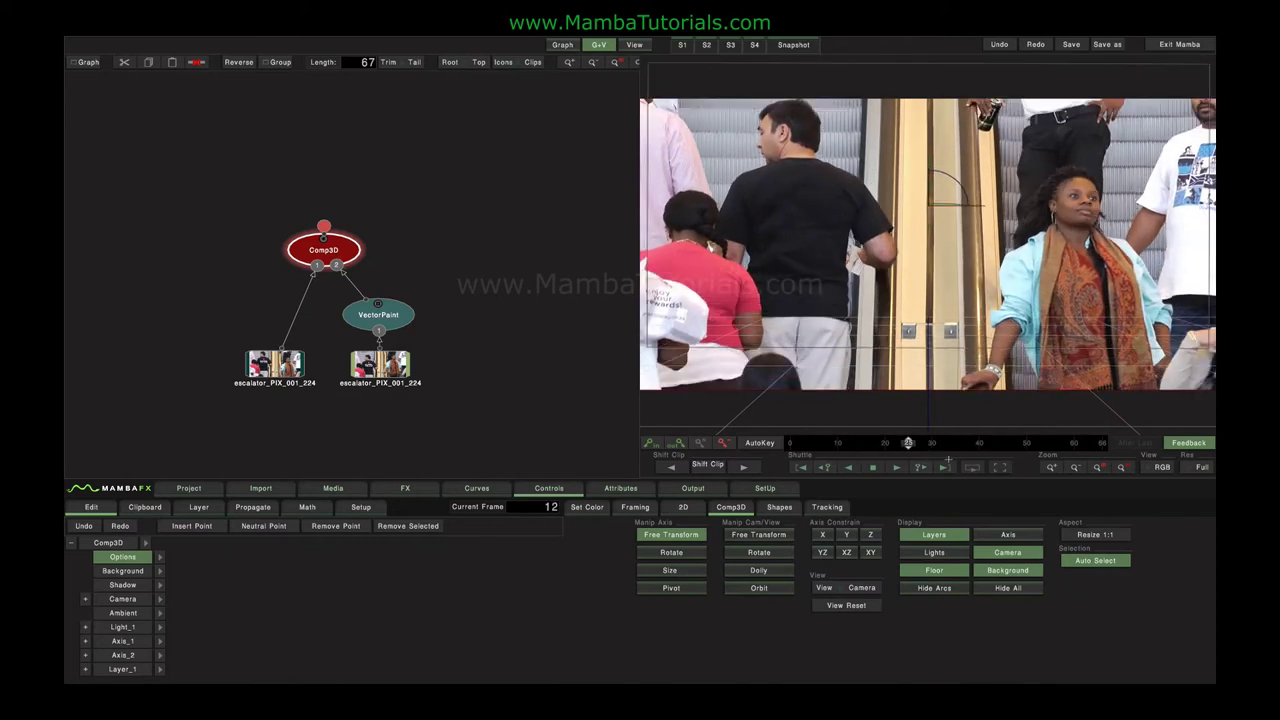
{"action": "left_click", "coordinate": [925, 445]}
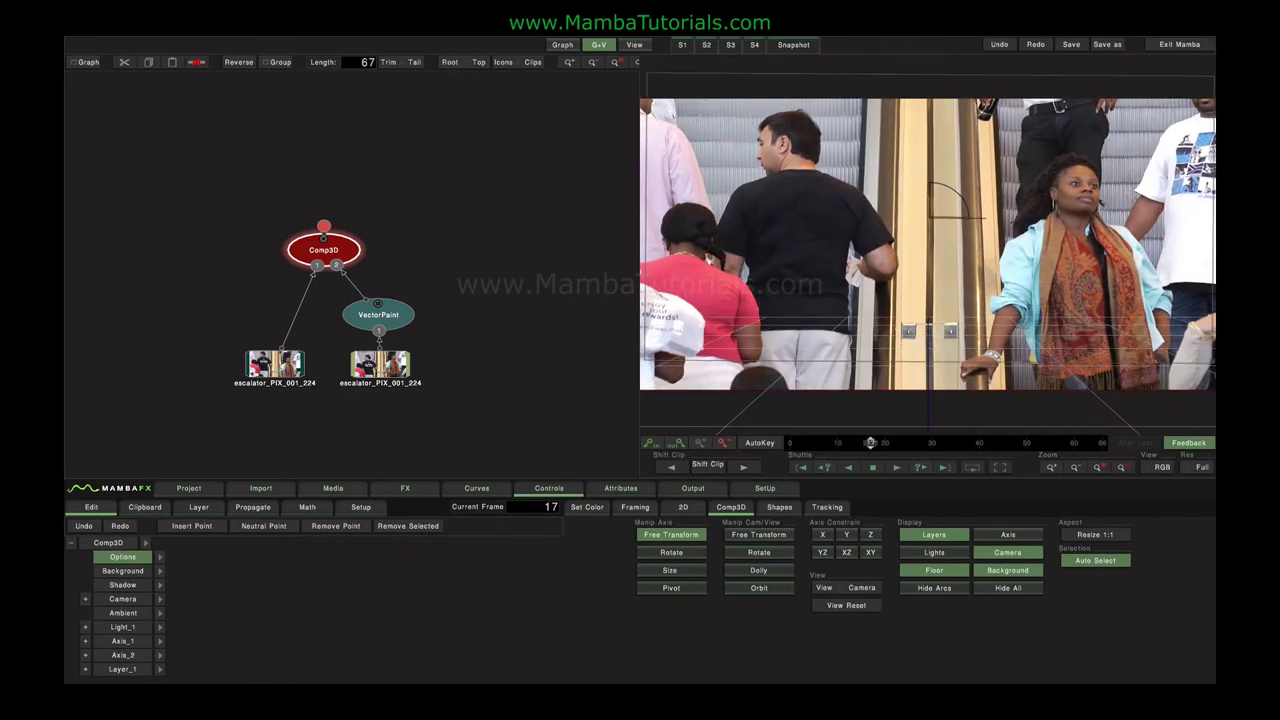
{"action": "left_click", "coordinate": [888, 443]}
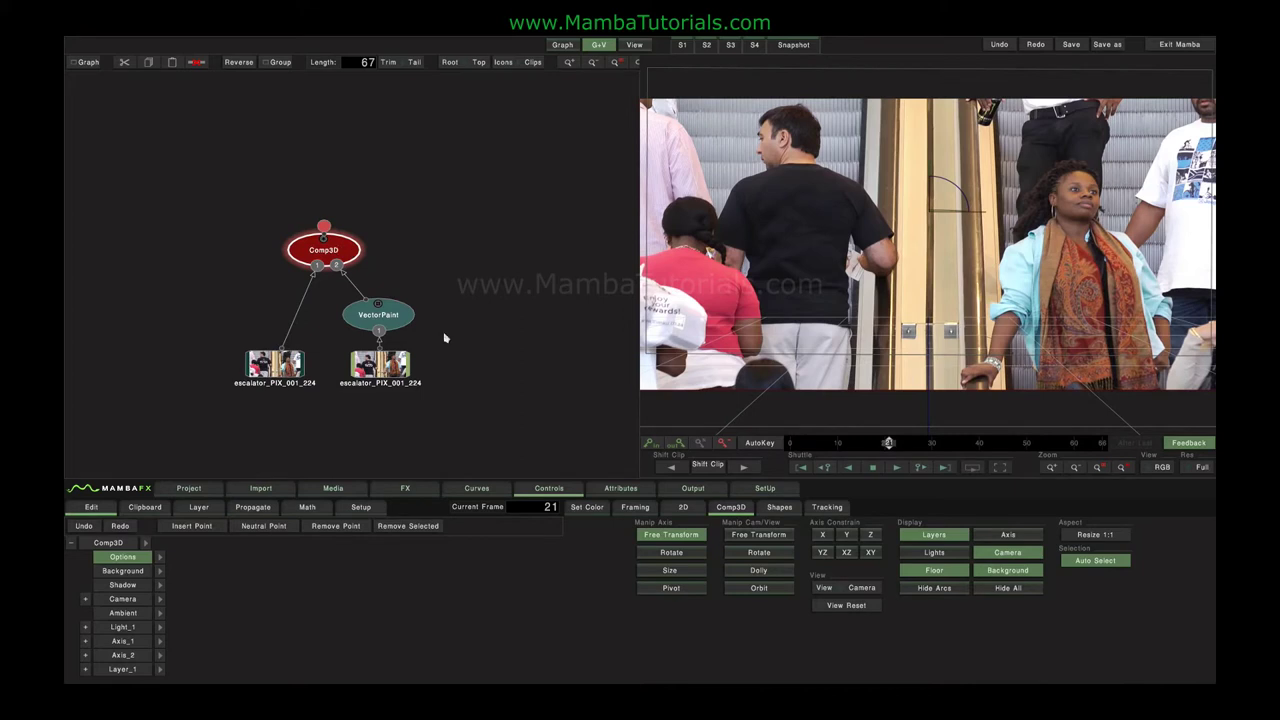
Step: Set the render output to a Mov Prores movie, name it myProres, and render the Comp3D composite in the foreground
{"action": "left_click", "coordinate": [694, 490]}
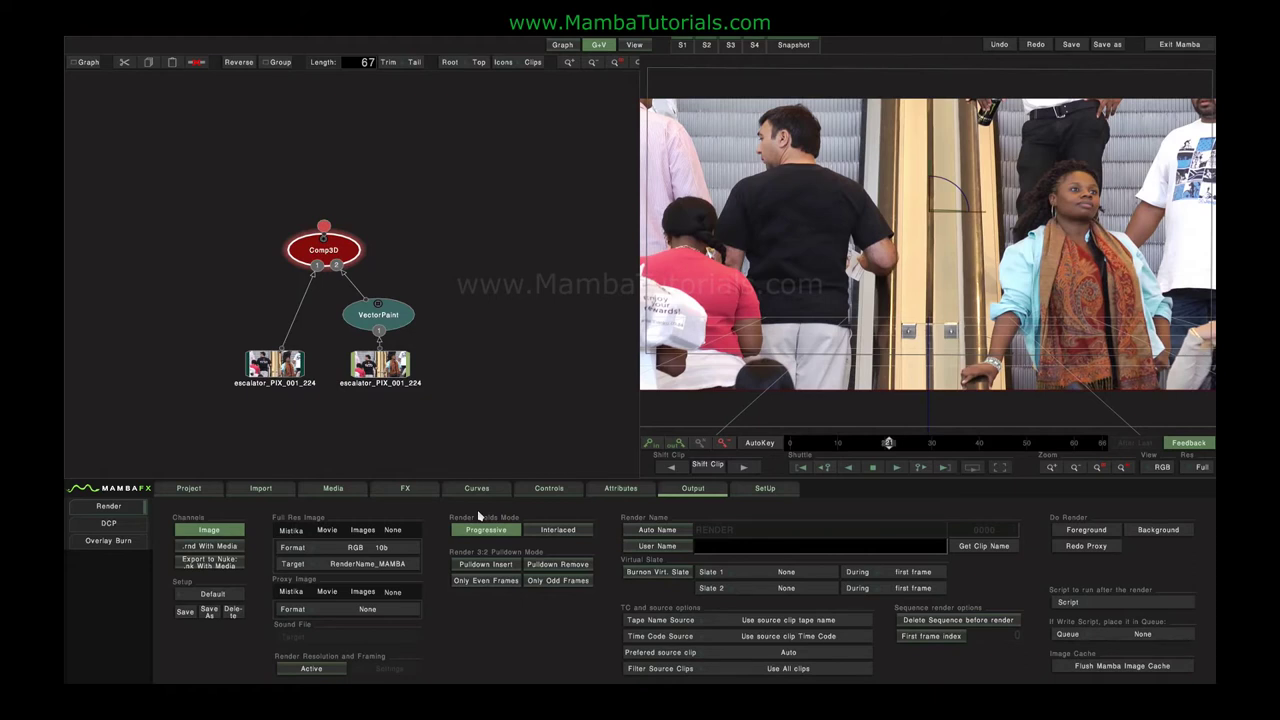
{"action": "left_click", "coordinate": [330, 536]}
{"action": "left_click", "coordinate": [345, 547]}
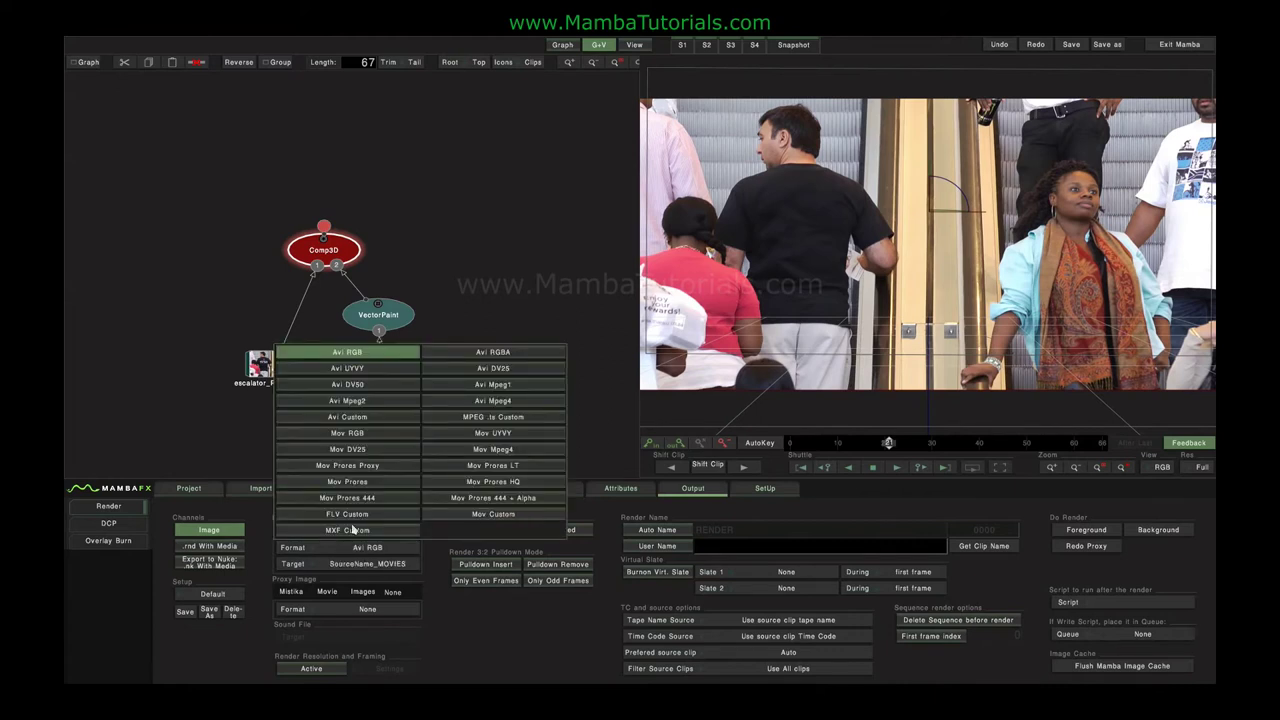
{"action": "left_click", "coordinate": [352, 483]}
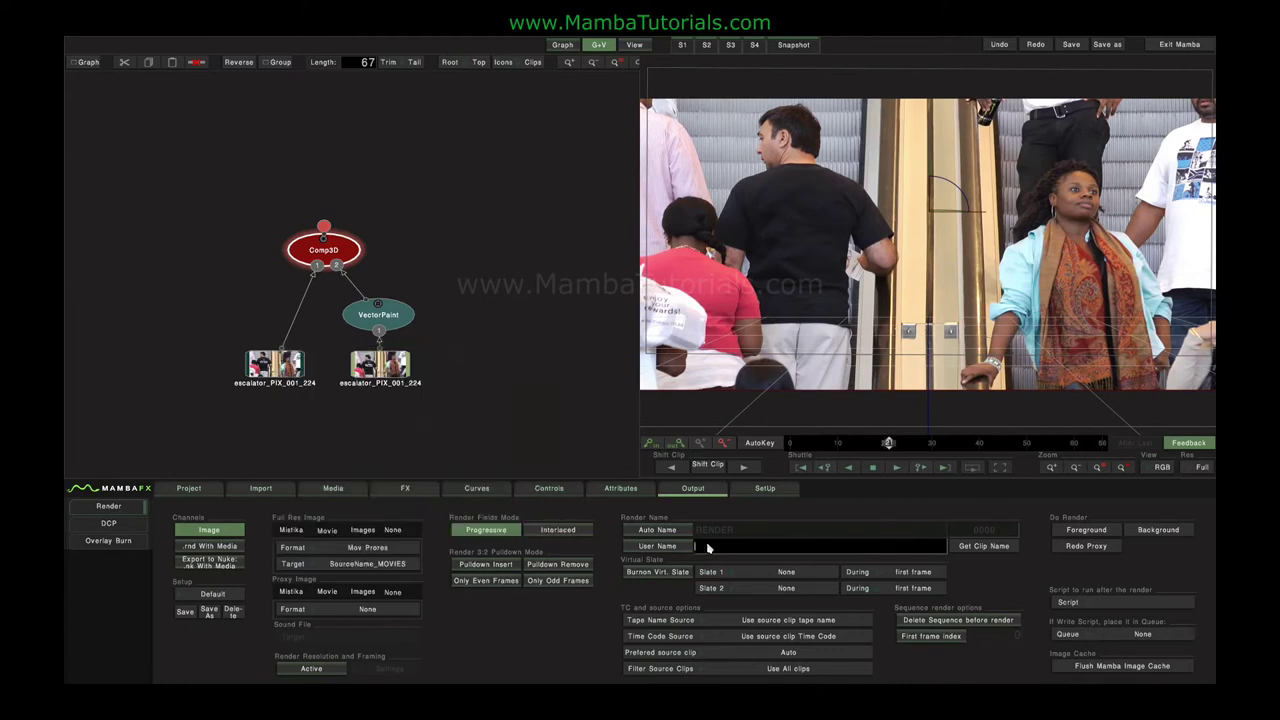
{"action": "type", "text": "myProres"}
{"action": "left_click", "coordinate": [1086, 530]}
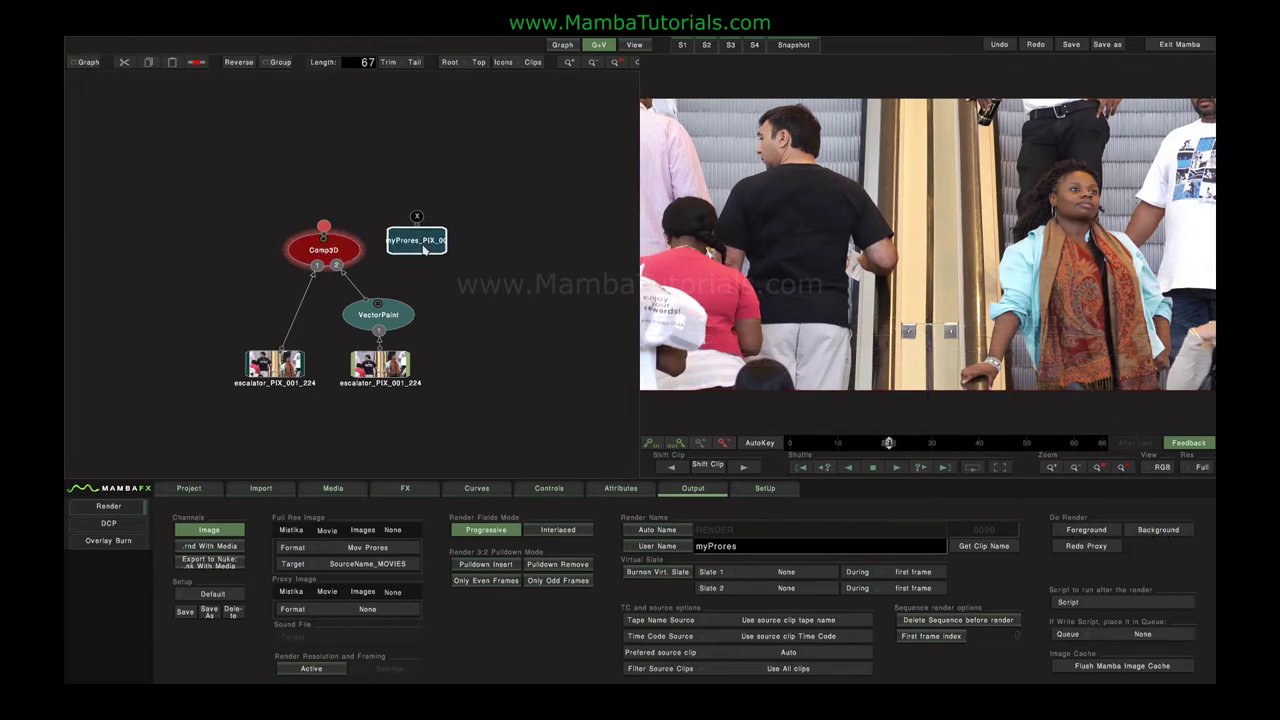
Step: Place the rendered myProres clip beside the Comp3D node and review its clip attributes, including the image file path
{"action": "left_click", "coordinate": [424, 250]}
{"action": "left_click_drag", "start_coordinate": [424, 250], "coordinate": [467, 254]}
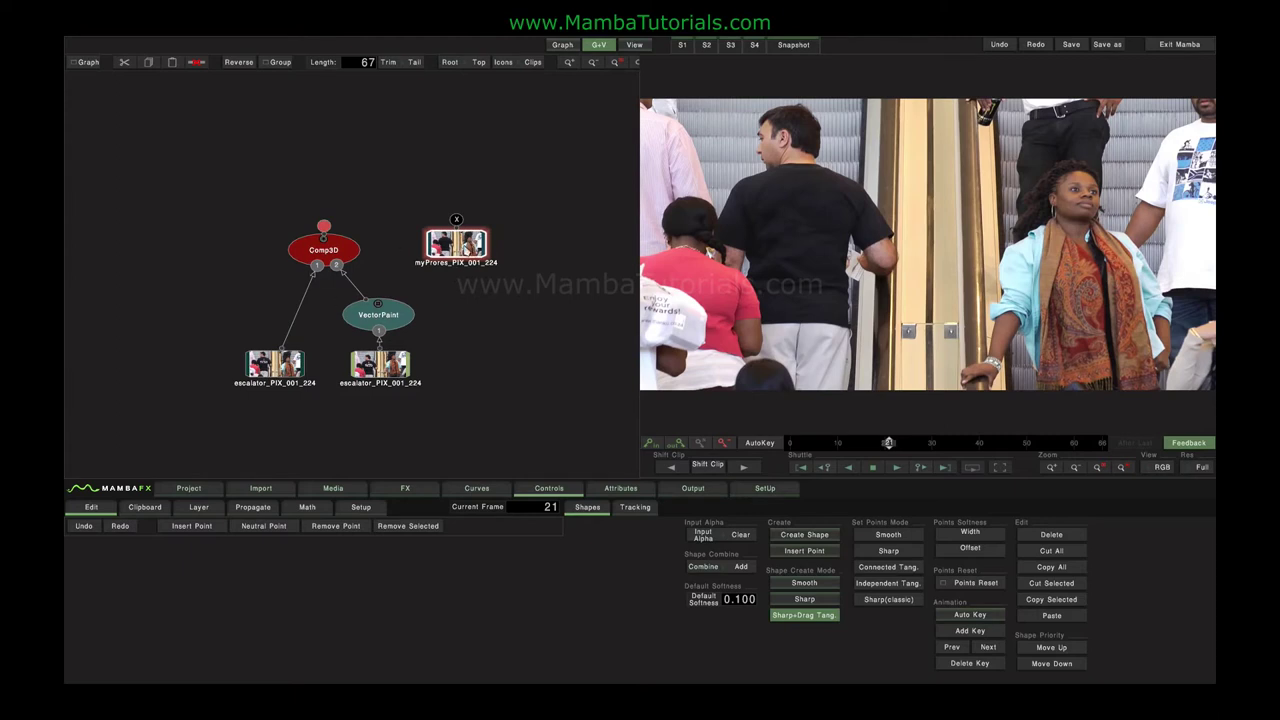
{"action": "left_click", "coordinate": [603, 488]}
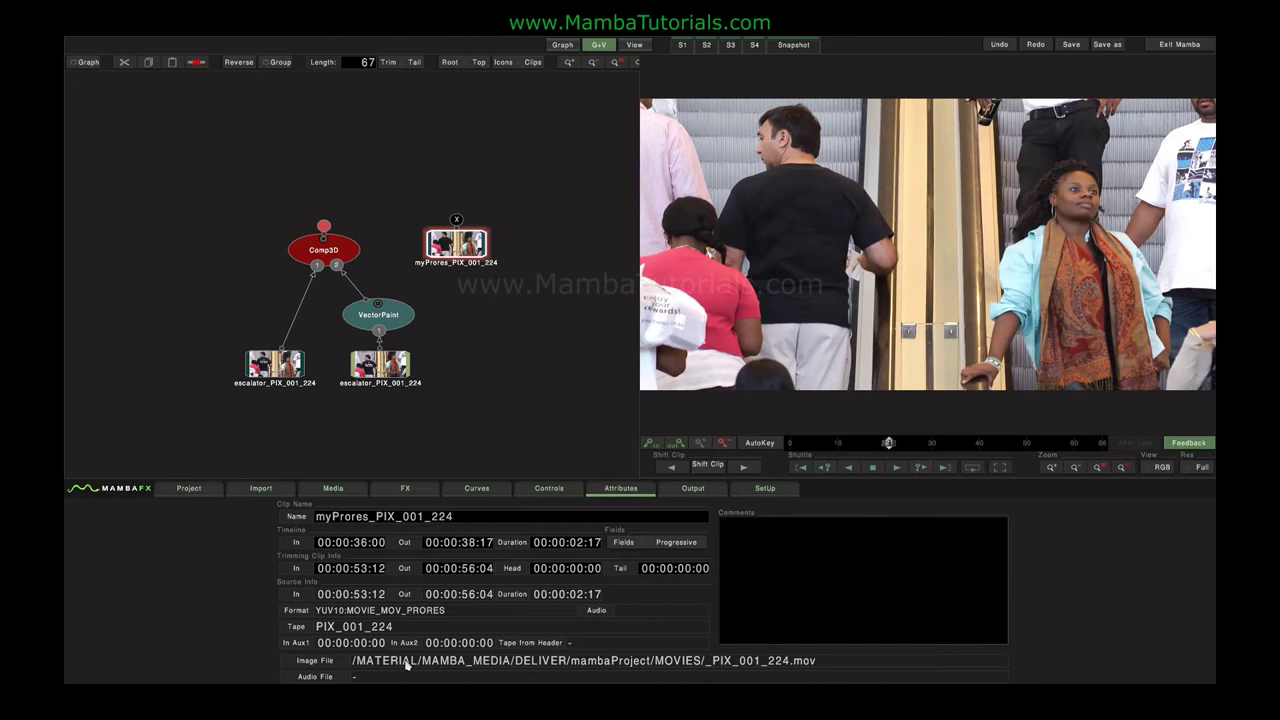
{"action": "left_click", "coordinate": [405, 490]}
{"action": "mouse_move", "coordinate": [452, 256]}
{"action": "left_mouse_down"}
{"action": "mouse_move", "coordinate": [454, 268]}
{"action": "mouse_move", "coordinate": [475, 231]}
{"action": "mouse_move", "coordinate": [449, 254]}
{"action": "mouse_move", "coordinate": [484, 231]}
{"action": "mouse_move", "coordinate": [430, 258]}
{"action": "mouse_move", "coordinate": [474, 262]}
{"action": "mouse_move", "coordinate": [451, 256]}
{"action": "left_mouse_up"}
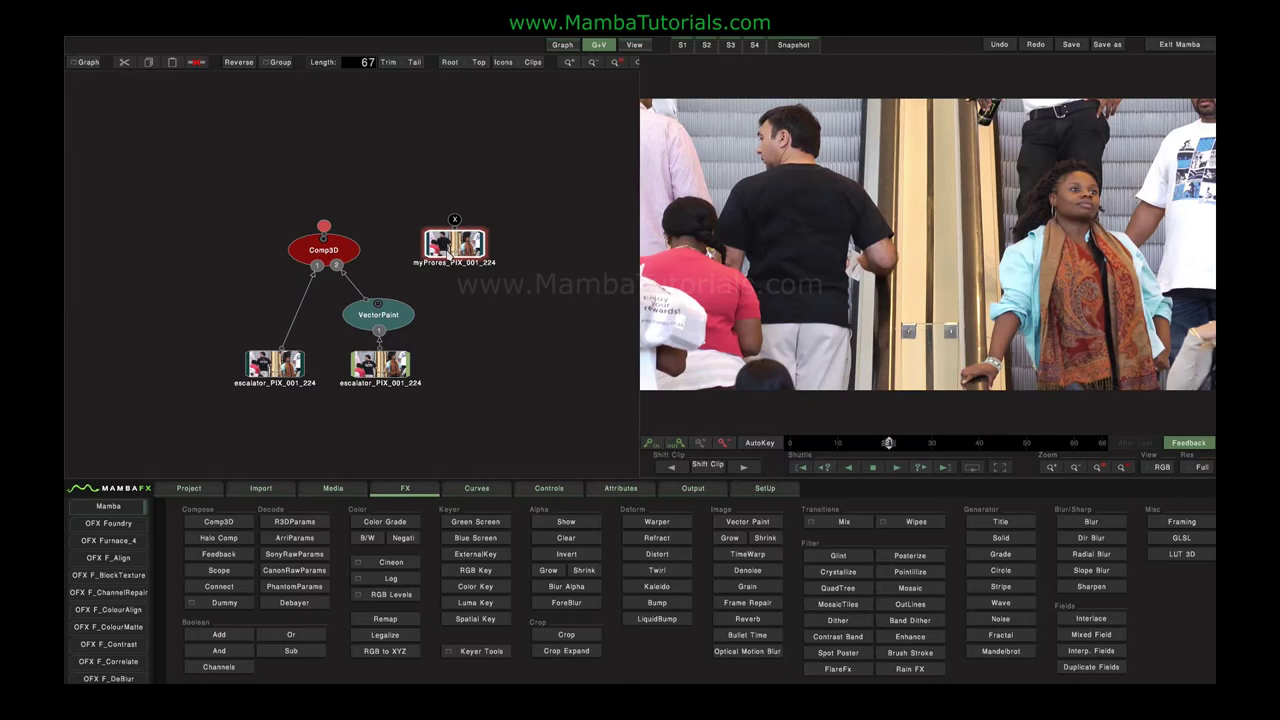
{"action": "mouse_move", "coordinate": [448, 254]}
{"action": "left_mouse_down"}
{"action": "mouse_move", "coordinate": [504, 267]}
{"action": "mouse_move", "coordinate": [455, 262]}
{"action": "left_mouse_up"}
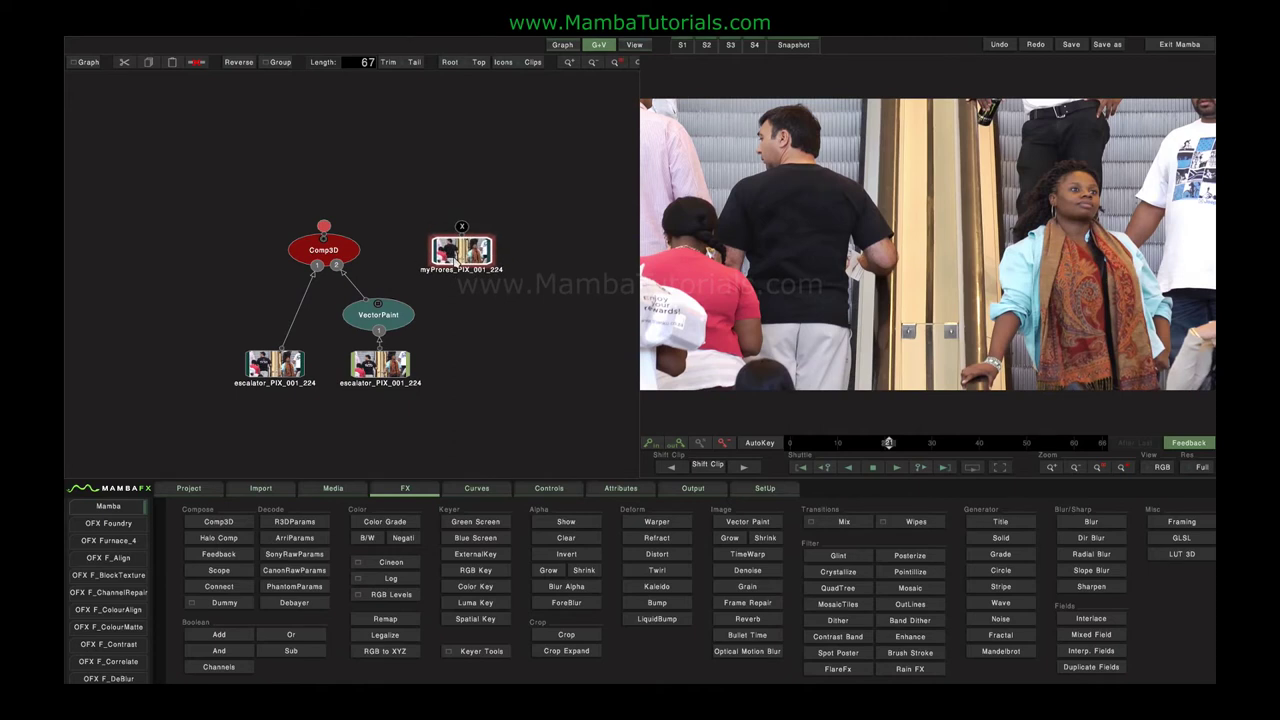
Step: Delete the rendered myProres clip from the graph and undo the deletion
{"action": "key", "text": "Delete"}
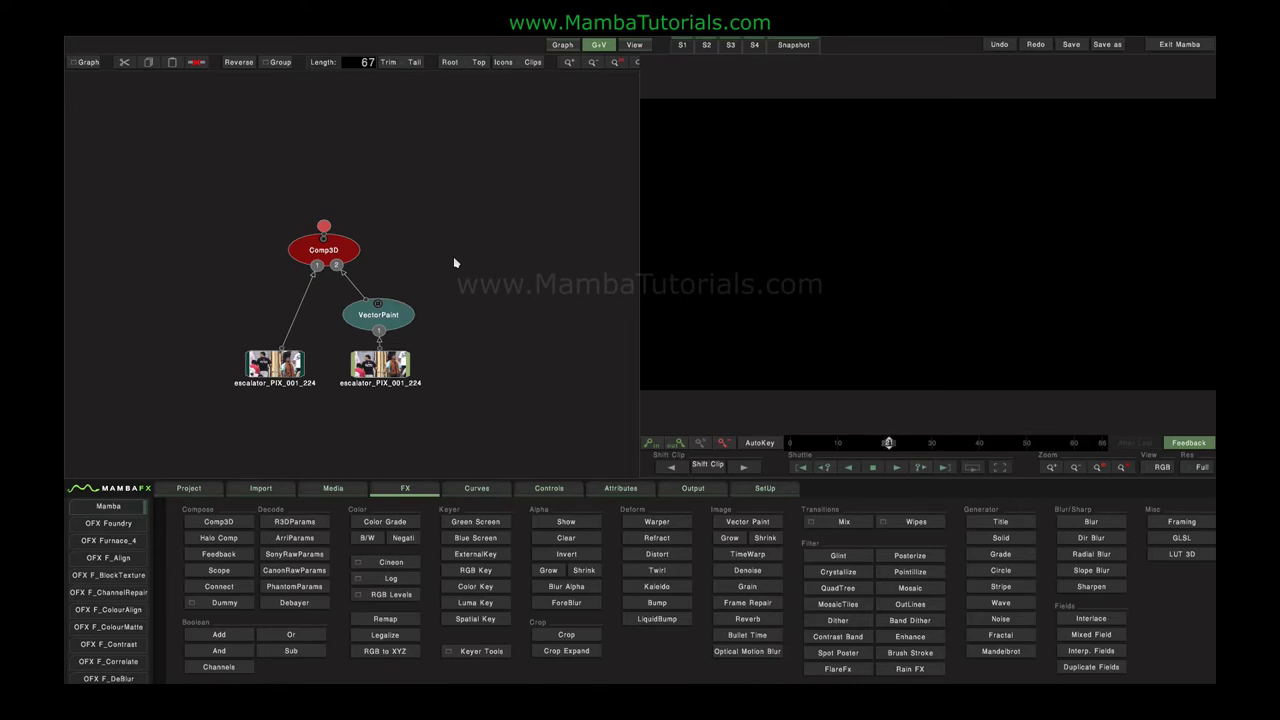
{"action": "key", "text": "ctrl+z"}
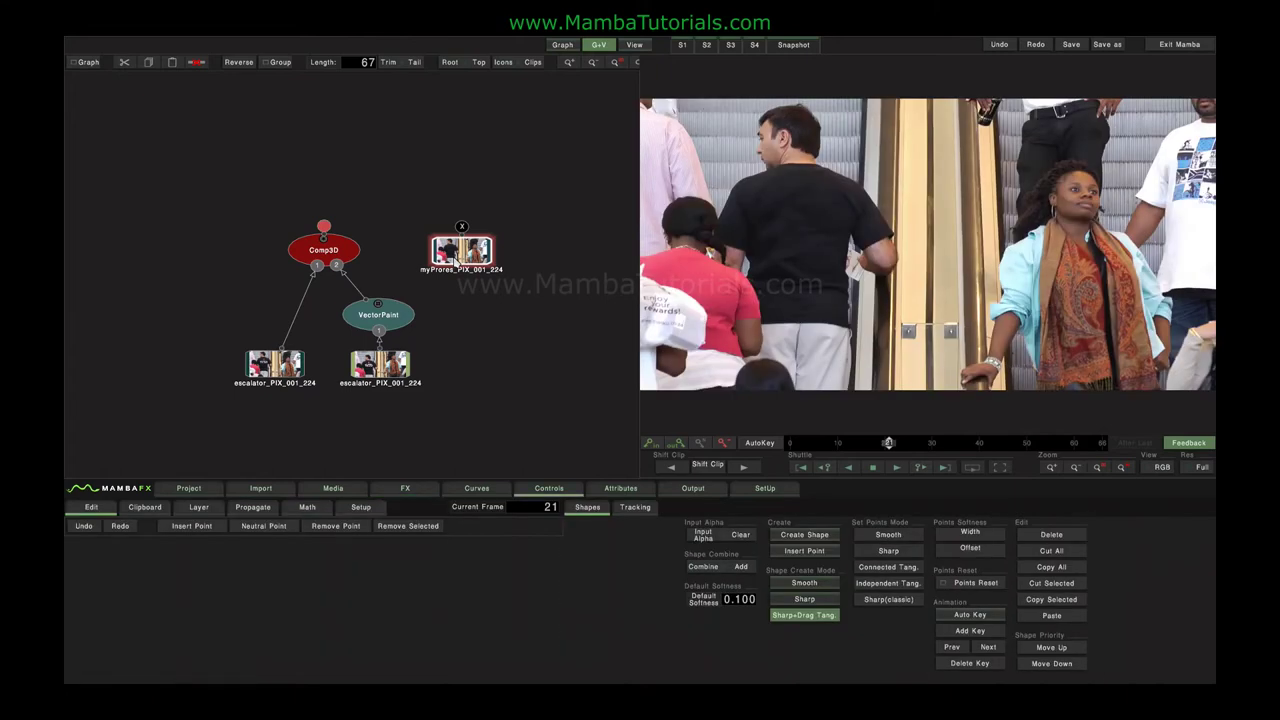
{"action": "mouse_move", "coordinate": [455, 262]}
{"action": "left_mouse_down"}
{"action": "mouse_move", "coordinate": [455, 240]}
{"action": "mouse_move", "coordinate": [455, 257]}
{"action": "left_mouse_up"}
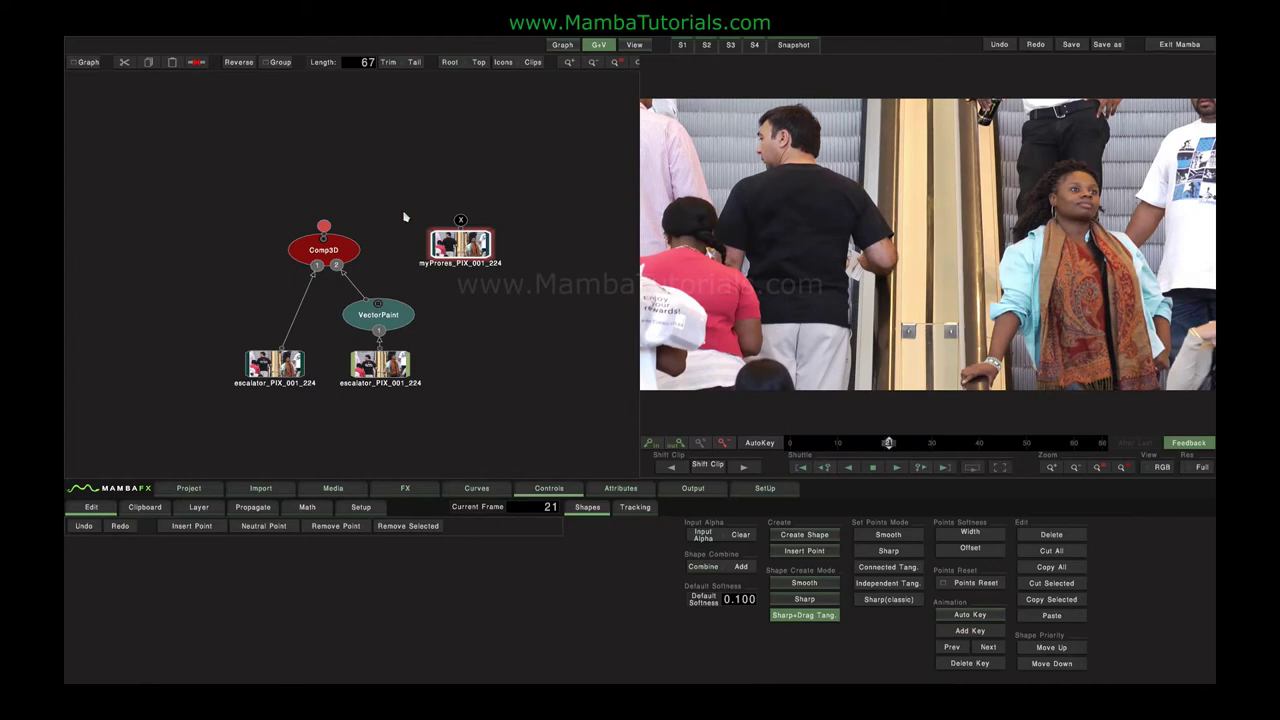
Step: Delete the Comp3D, VectorPaint and both escalator clip nodes, and move the myProres clip to the middle of the graph
{"action": "left_click_drag", "start_coordinate": [226, 245], "coordinate": [398, 394]}
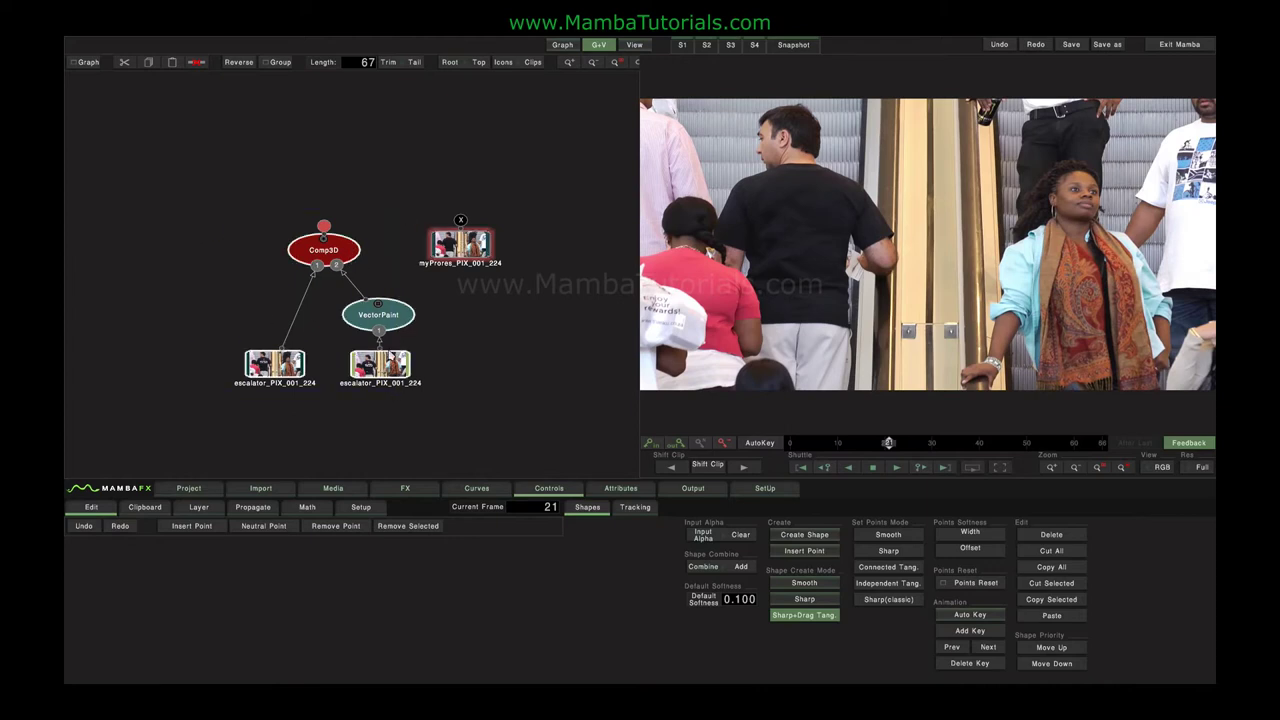
{"action": "key", "text": "Delete"}
{"action": "left_click_drag", "start_coordinate": [460, 245], "coordinate": [372, 258]}
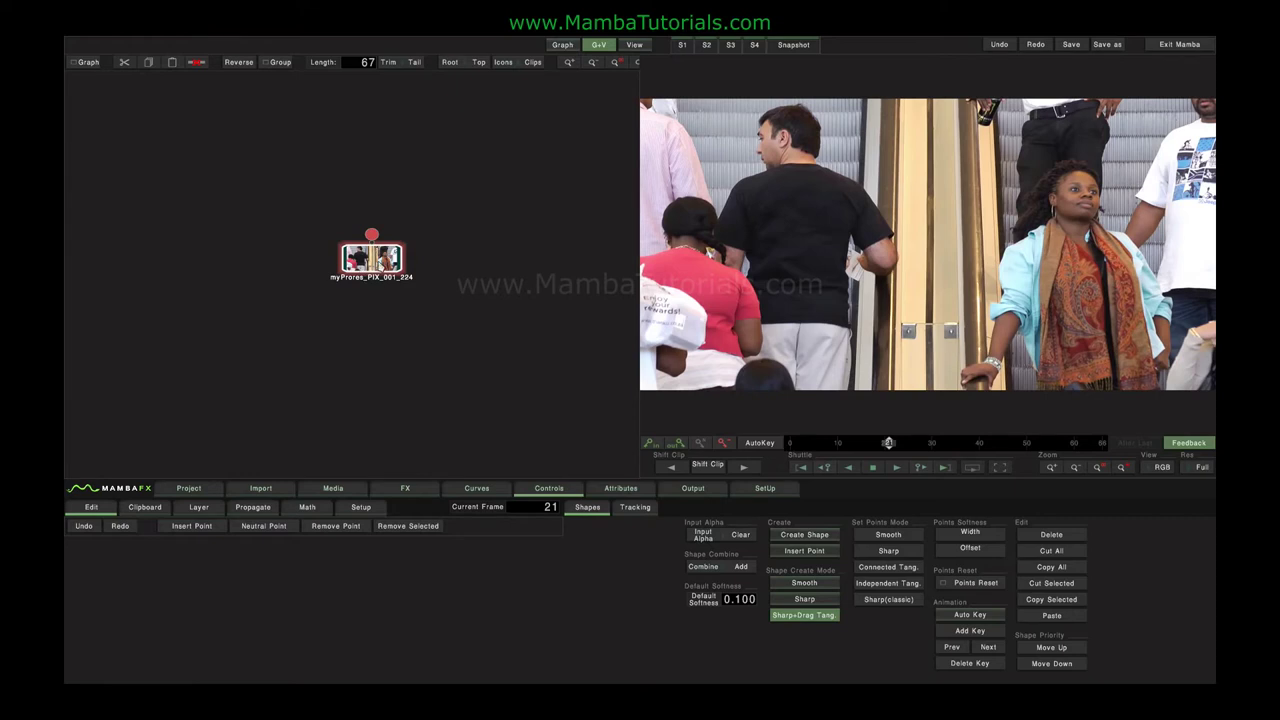
Step: Browse the project media to DATA/RENDER and expand the myProres render folder
{"action": "left_click", "coordinate": [333, 488]}
{"action": "left_click", "coordinate": [103, 547]}
{"action": "left_click", "coordinate": [92, 528]}
{"action": "scroll", "coordinate": [68, 553], "scroll_direction": "up", "scroll_amount": 1}
{"action": "scroll", "coordinate": [68, 553], "scroll_direction": "up", "scroll_amount": 3}
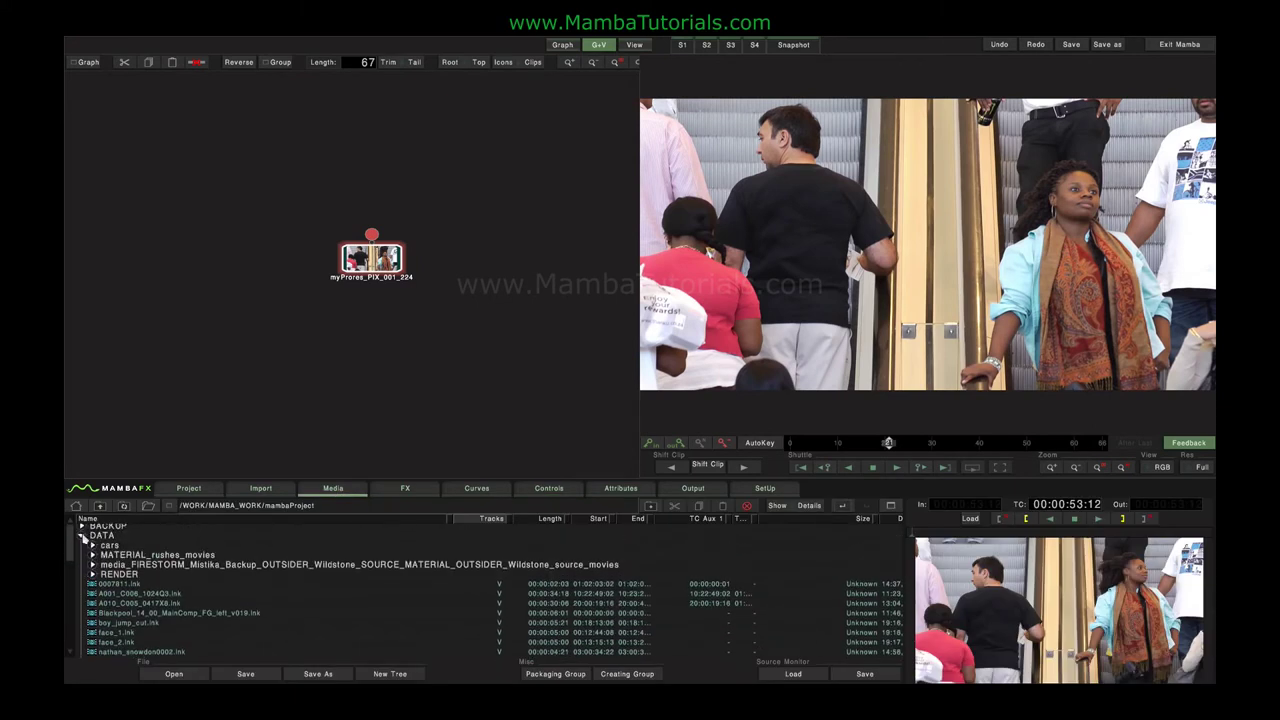
{"action": "left_click", "coordinate": [92, 574]}
{"action": "scroll", "coordinate": [76, 557], "scroll_direction": "down", "scroll_amount": 4}
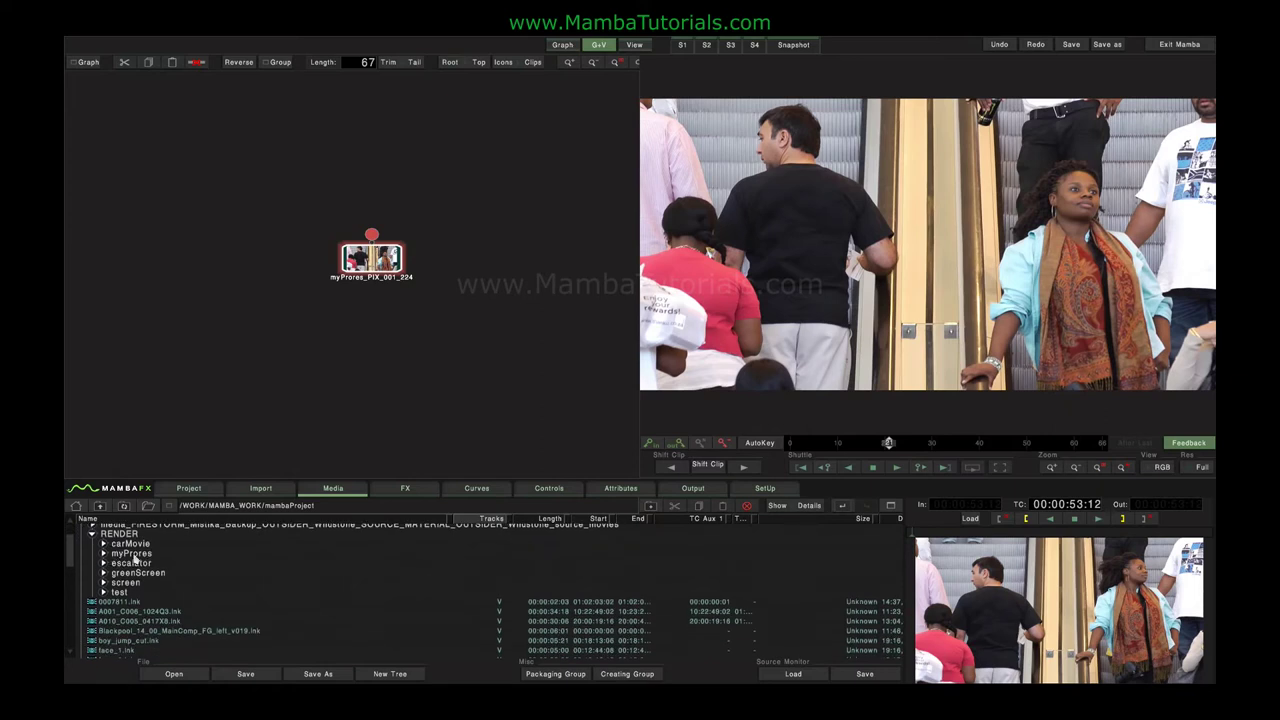
{"action": "left_click", "coordinate": [104, 555]}
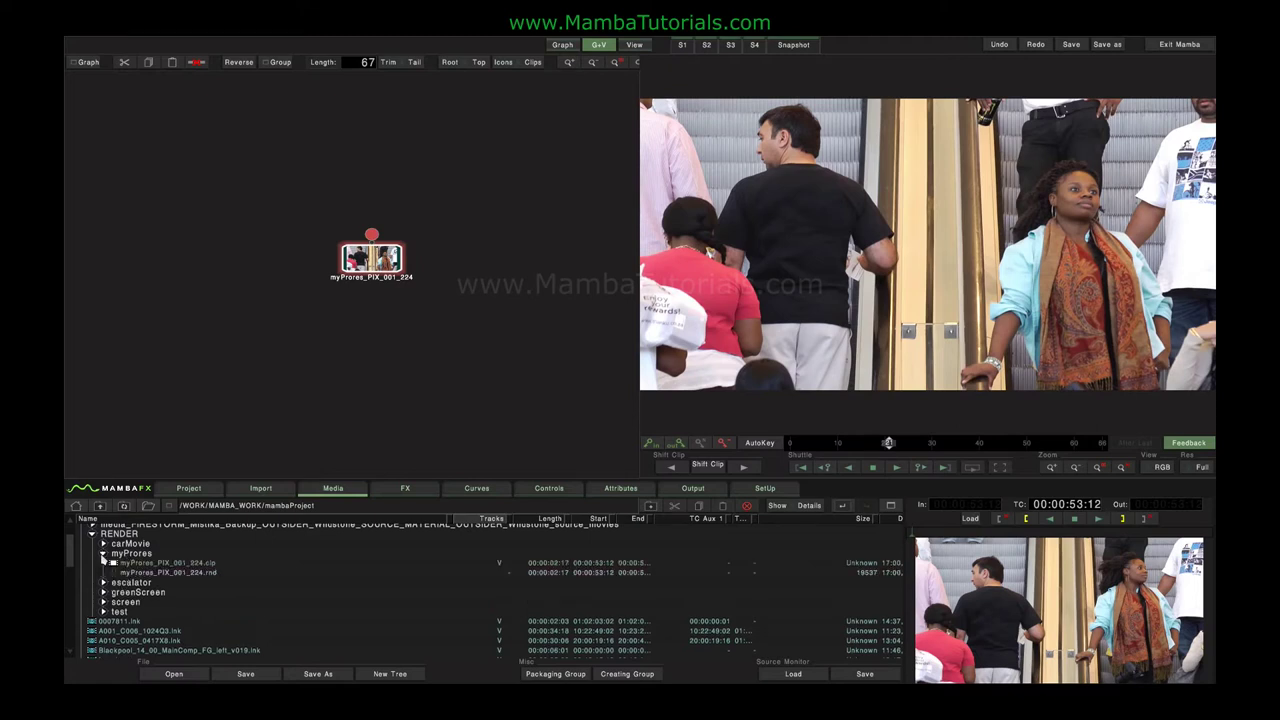
Step: Load myProres_PIX_001_224.clp into the graph beside the existing clip and delete the loaded copy
{"action": "left_click", "coordinate": [212, 565]}
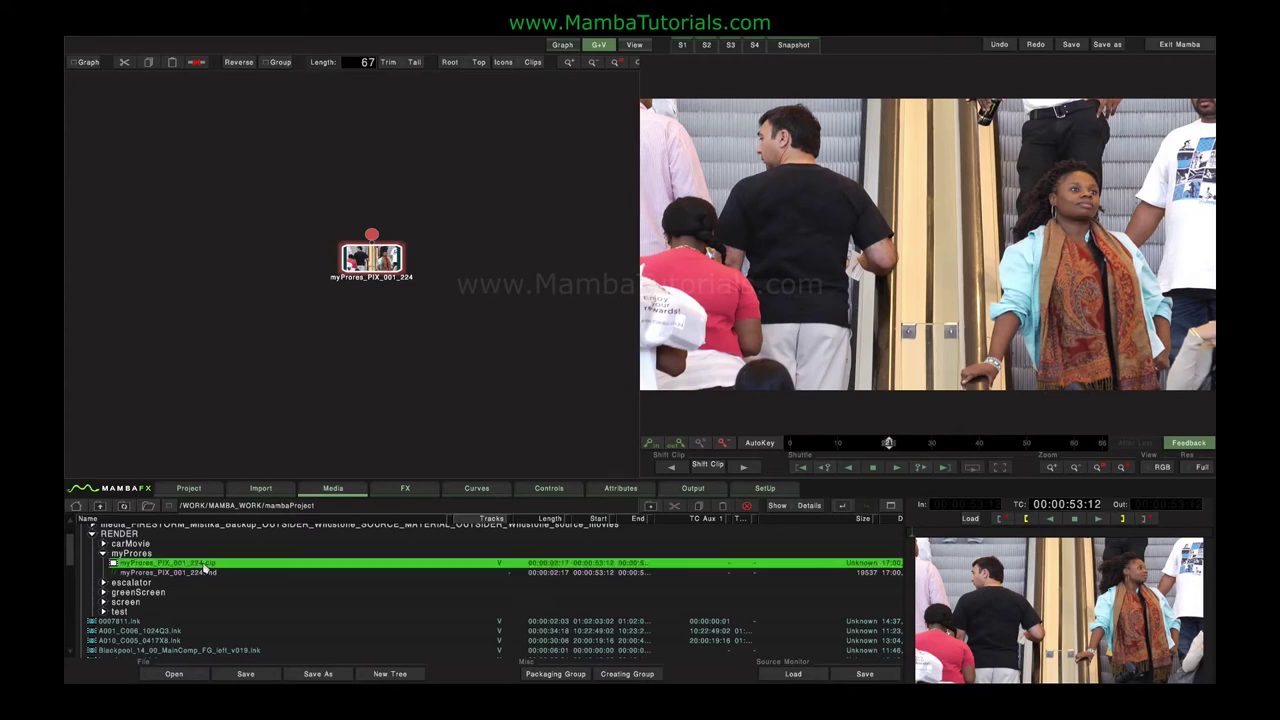
{"action": "left_click_drag", "start_coordinate": [212, 565], "coordinate": [298, 264]}
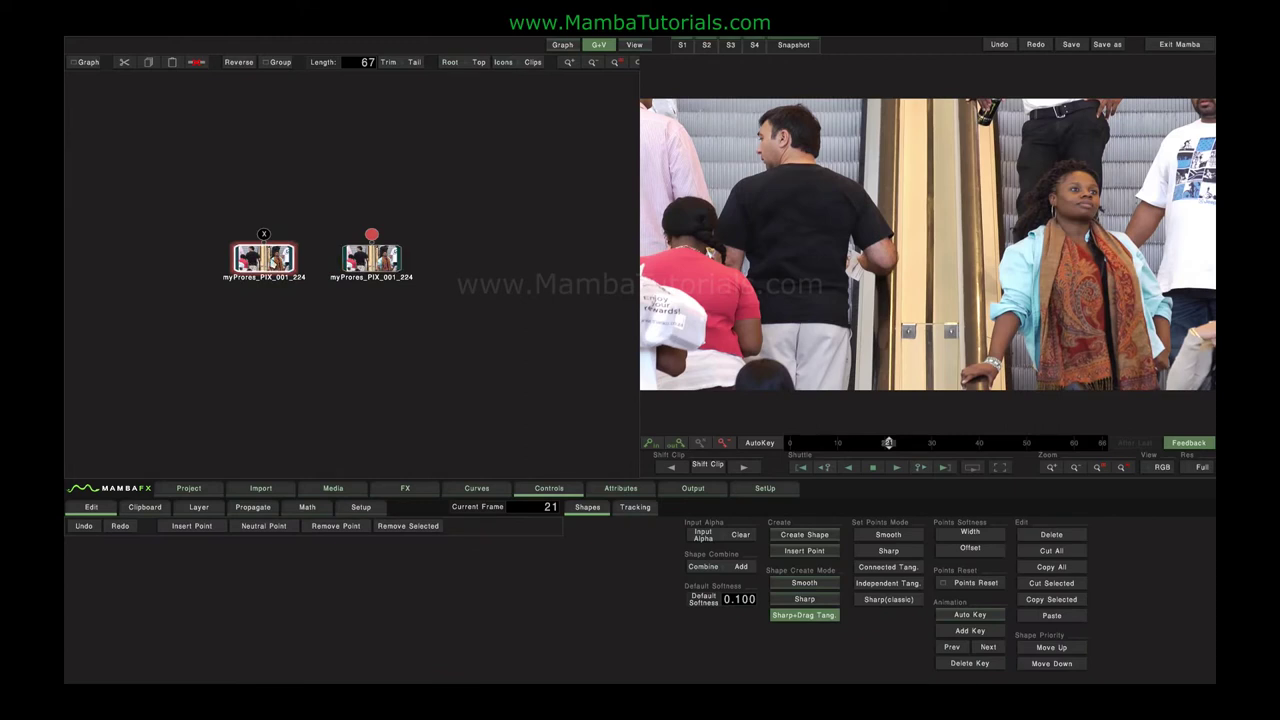
{"action": "key", "text": "Delete"}
Step: Load the render environment myProres_PIX_001_224.rnd into the graph and expand it into its original node tree
{"action": "left_click", "coordinate": [328, 490]}
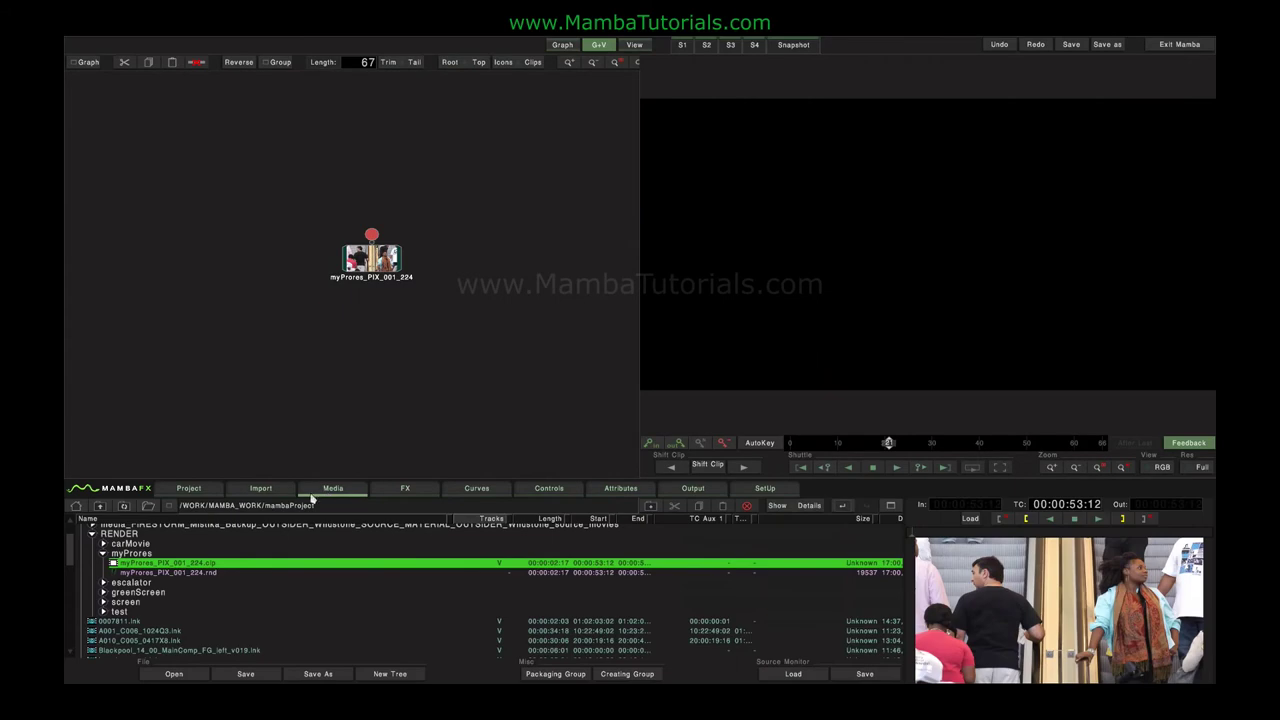
{"action": "left_click", "coordinate": [198, 576]}
{"action": "double_click", "coordinate": [198, 576]}
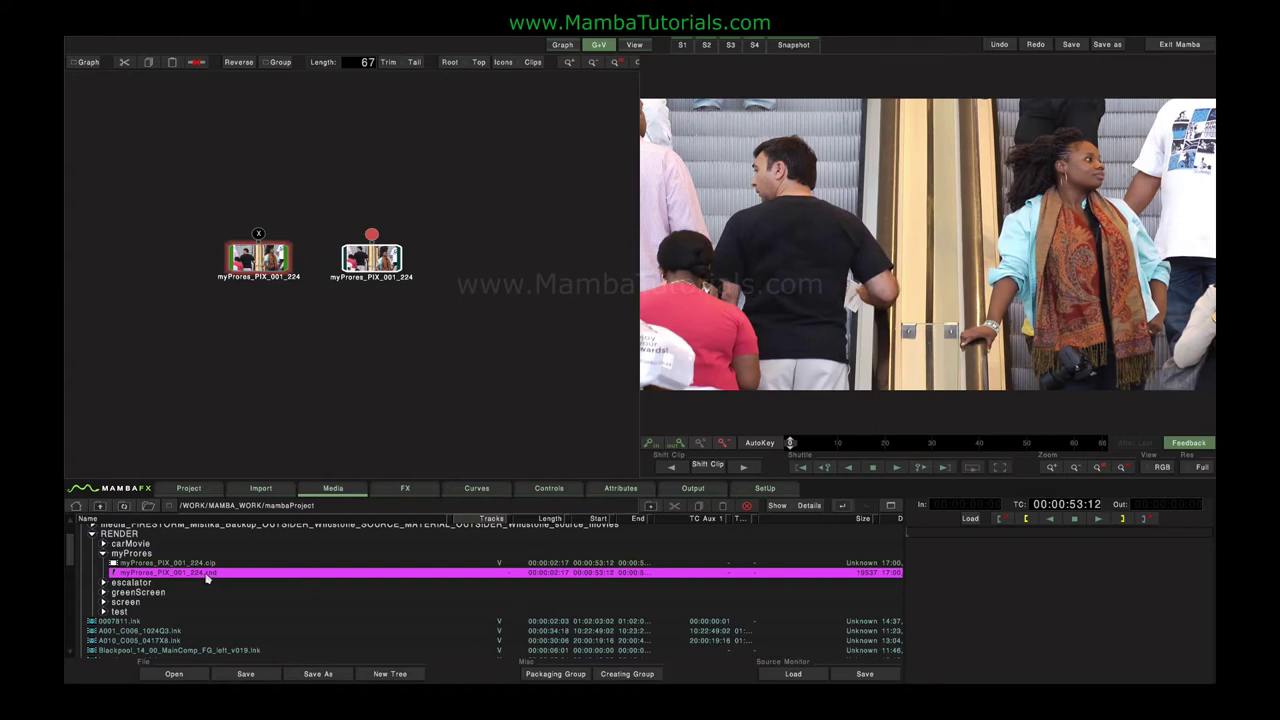
{"action": "left_click", "coordinate": [246, 268]}
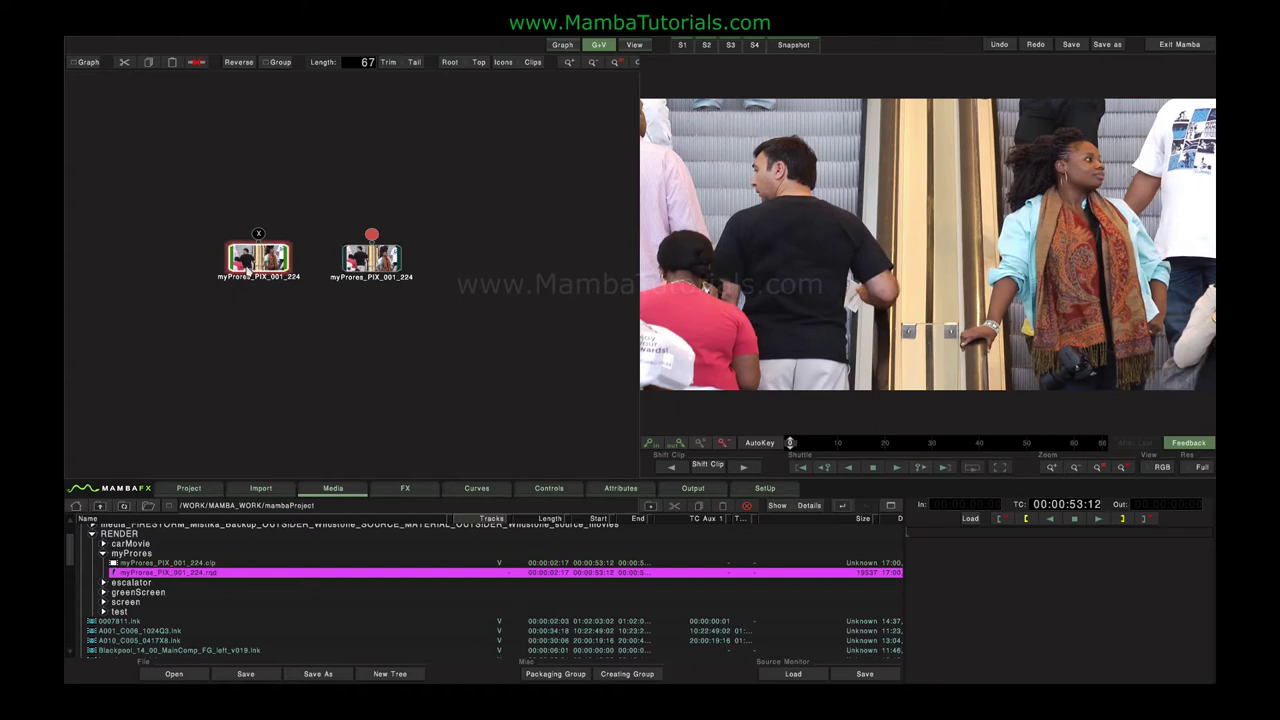
{"action": "double_click", "coordinate": [247, 268]}
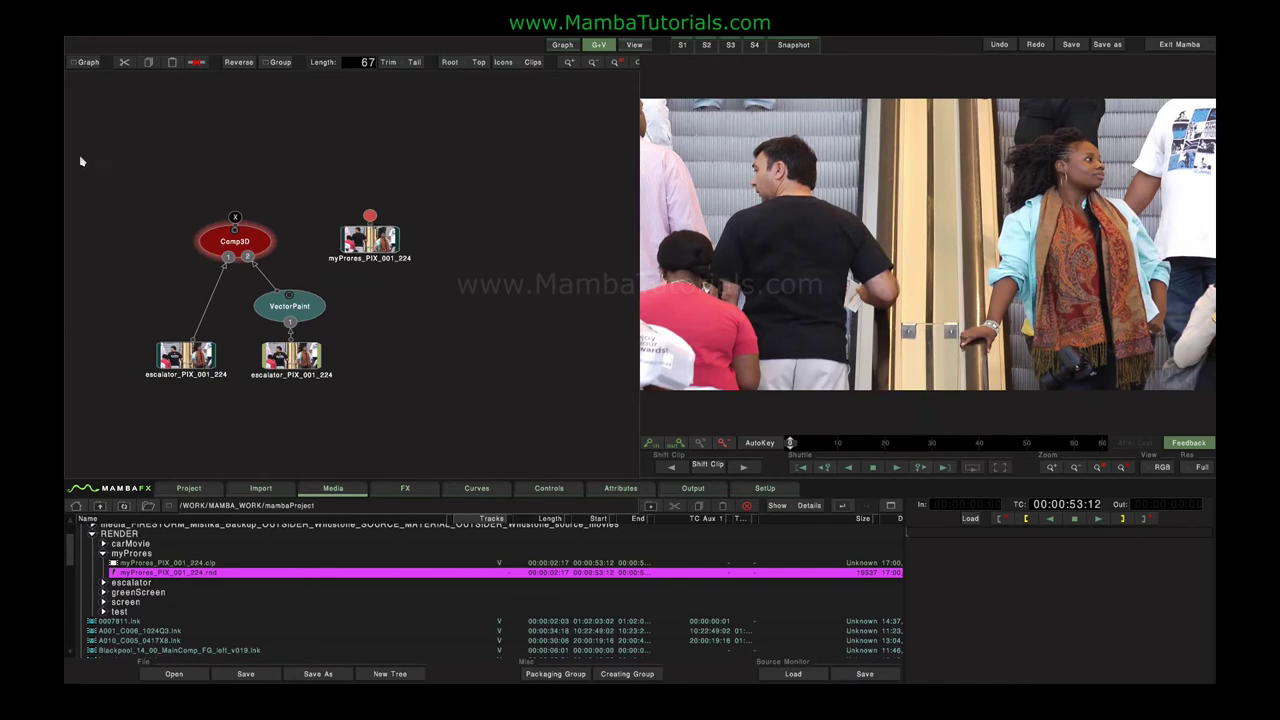
Step: Collapse all the nodes into one group and expand it back into the separate nodes, twice
{"action": "key", "text": "ctrl+z"}
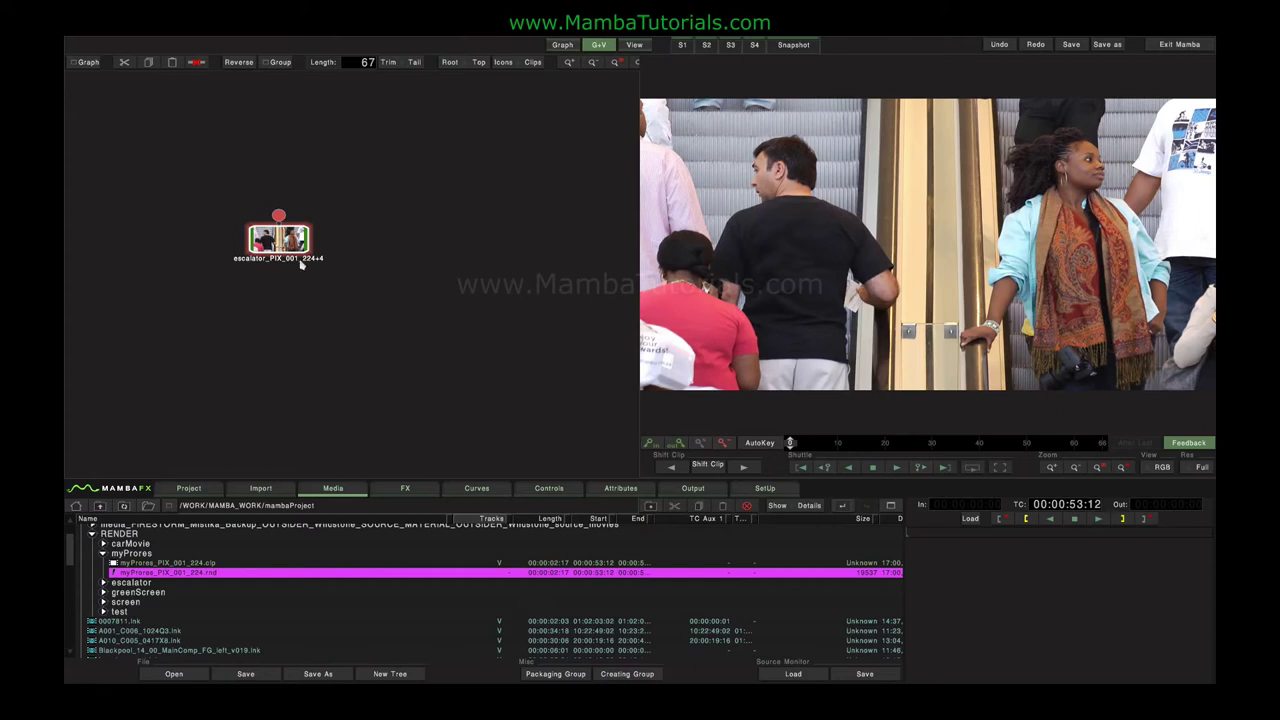
{"action": "key", "text": "ctrl+shift+z"}
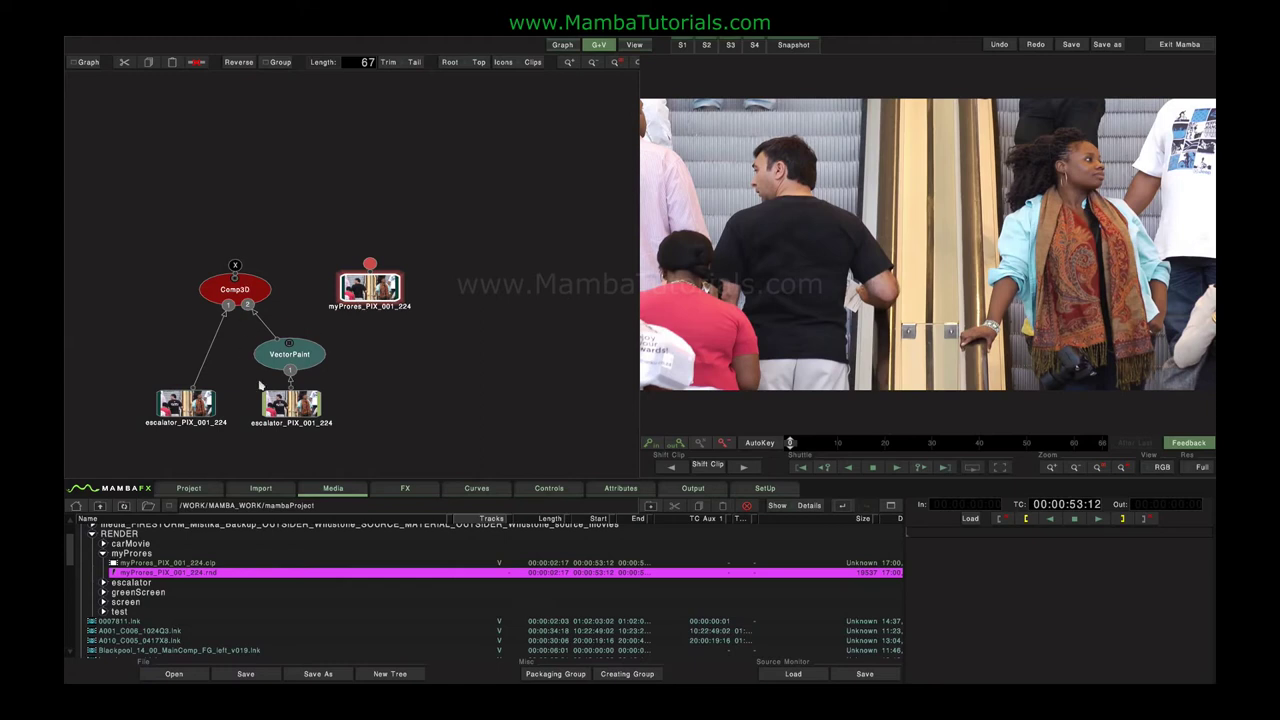
{"action": "key", "text": "ctrl+z"}
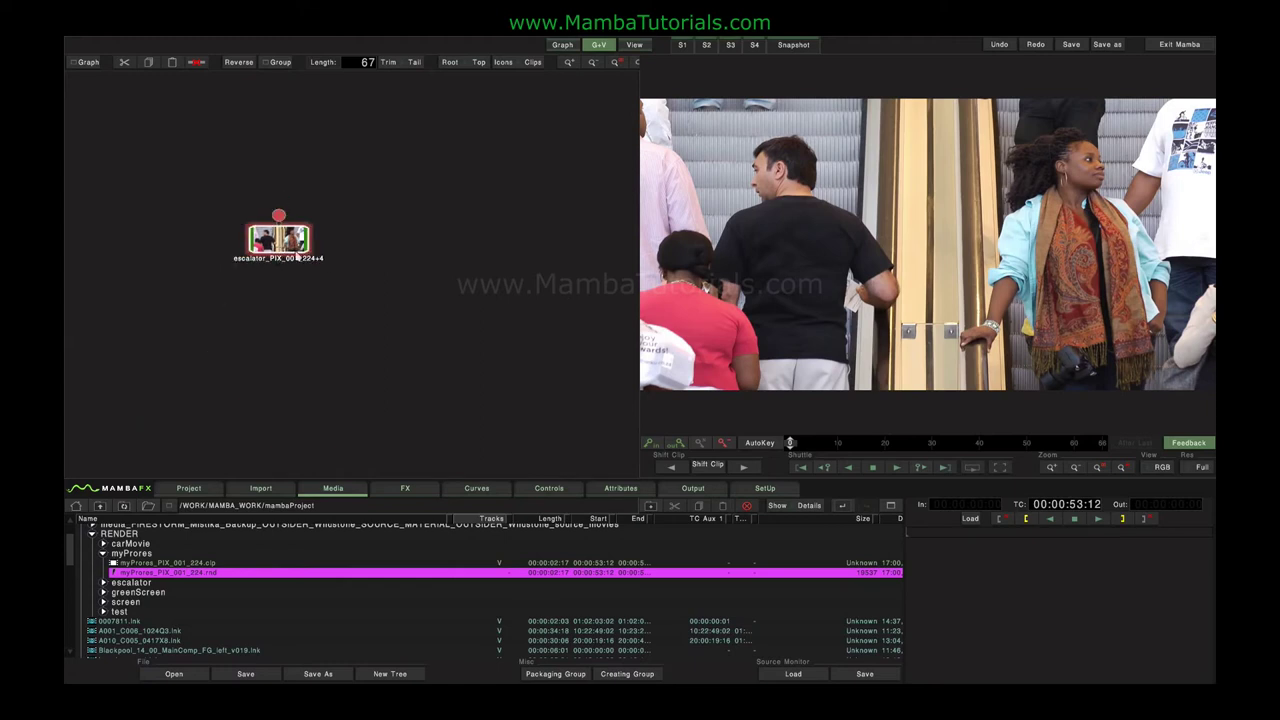
{"action": "key", "text": "ctrl+shift+z"}
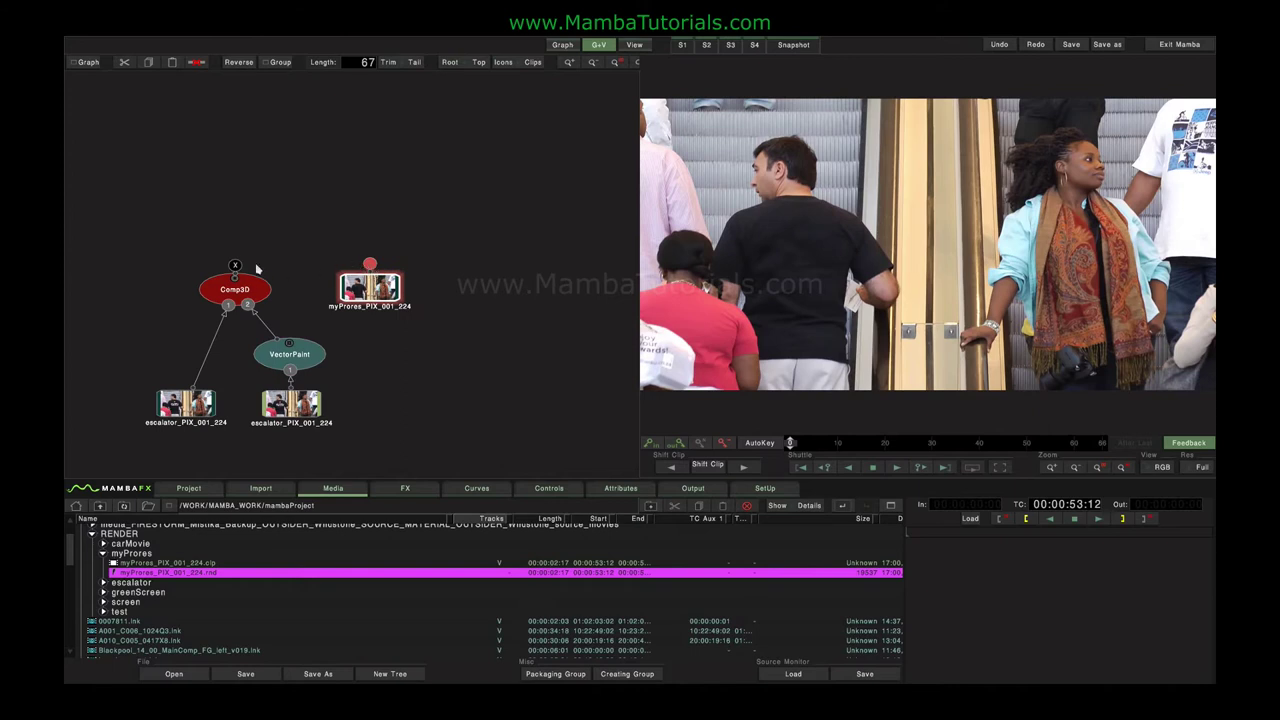
Step: Move the myProres clip away from the restored tree and set Comp3D as the root node
{"action": "left_click_drag", "start_coordinate": [358, 288], "coordinate": [392, 296]}
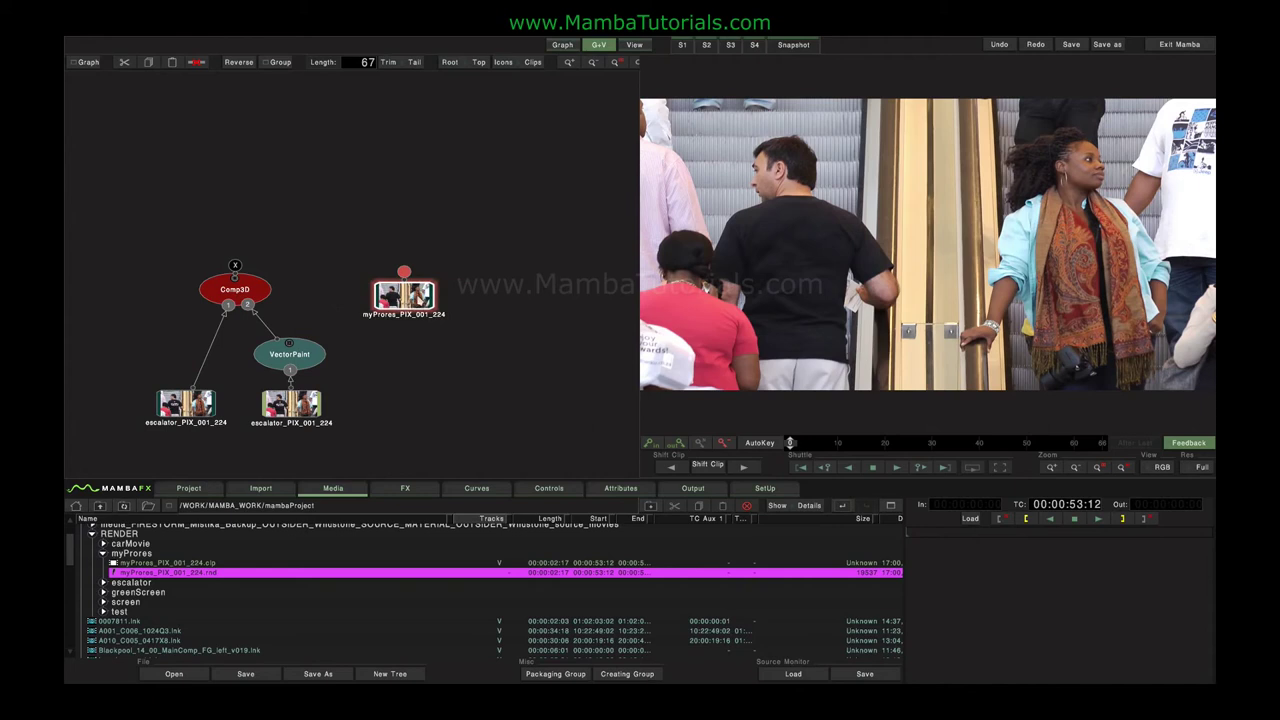
{"action": "left_click", "coordinate": [246, 292]}
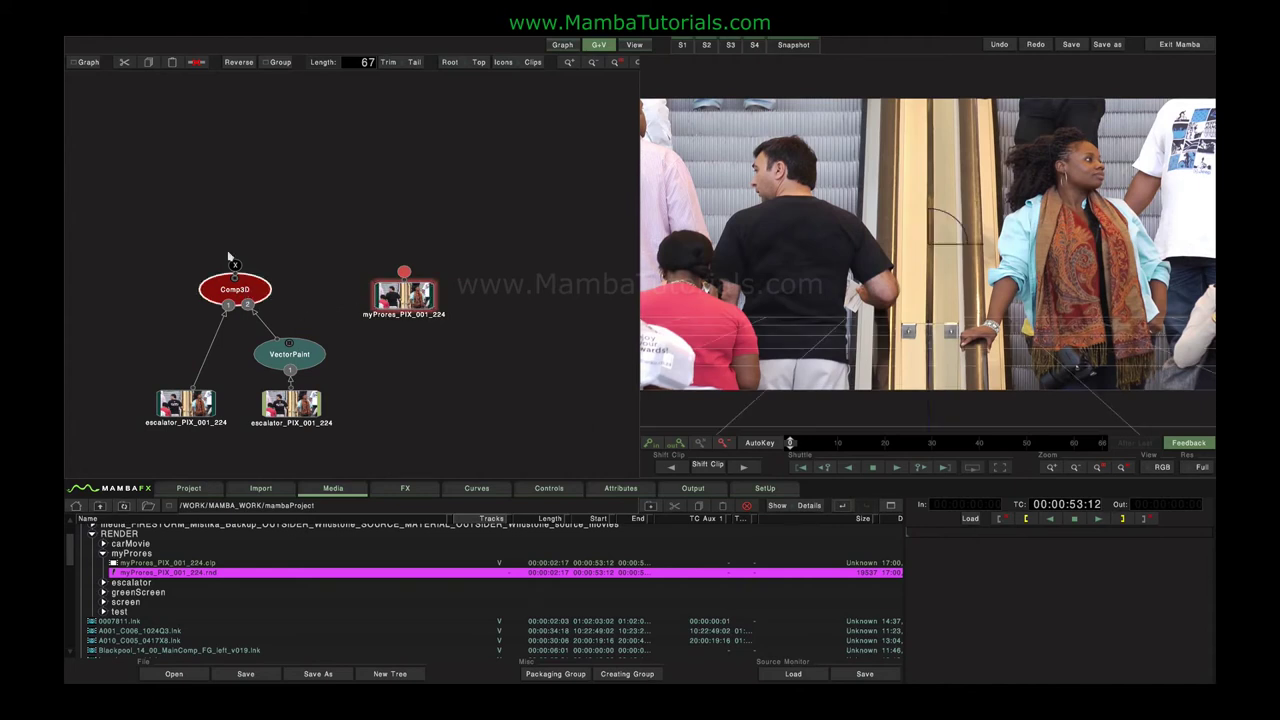
{"action": "left_click", "coordinate": [86, 62]}
{"action": "left_click", "coordinate": [100, 126]}
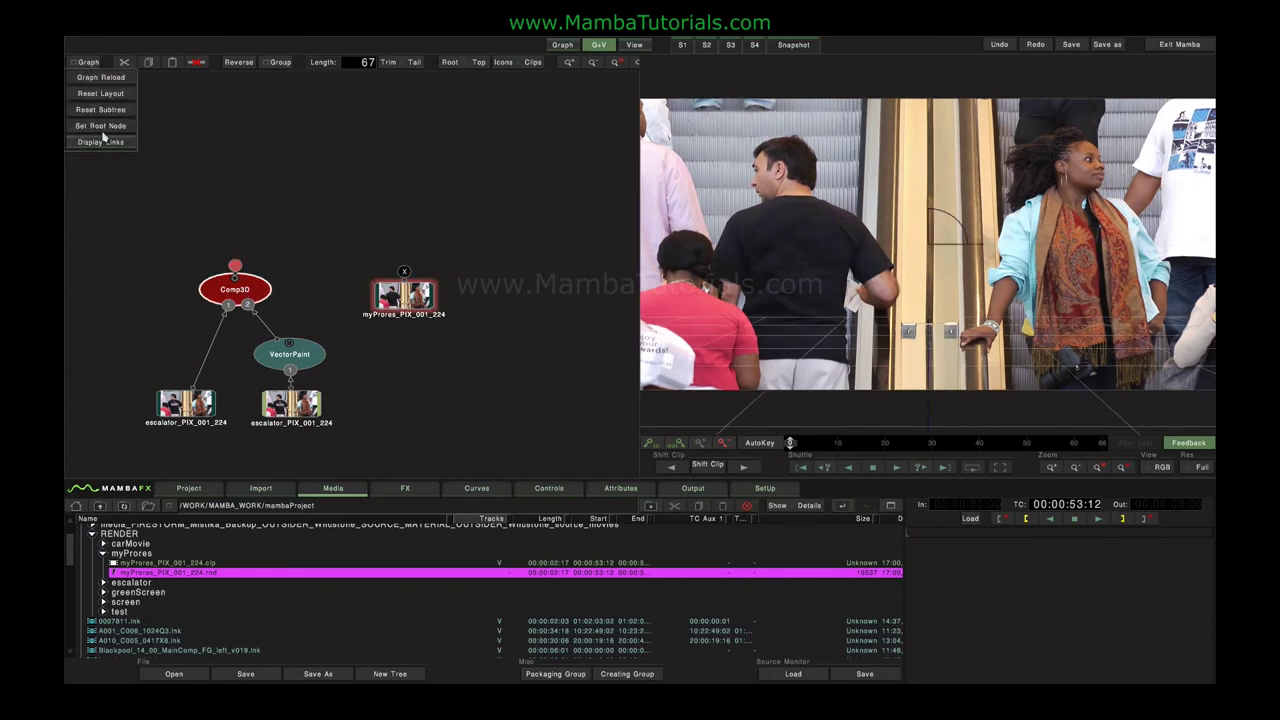
Step: Collapse the Comp3D tree and the myProres clip into one group and expand it back into the separate nodes
{"action": "double_click", "coordinate": [262, 300]}
{"action": "left_click", "coordinate": [279, 245]}
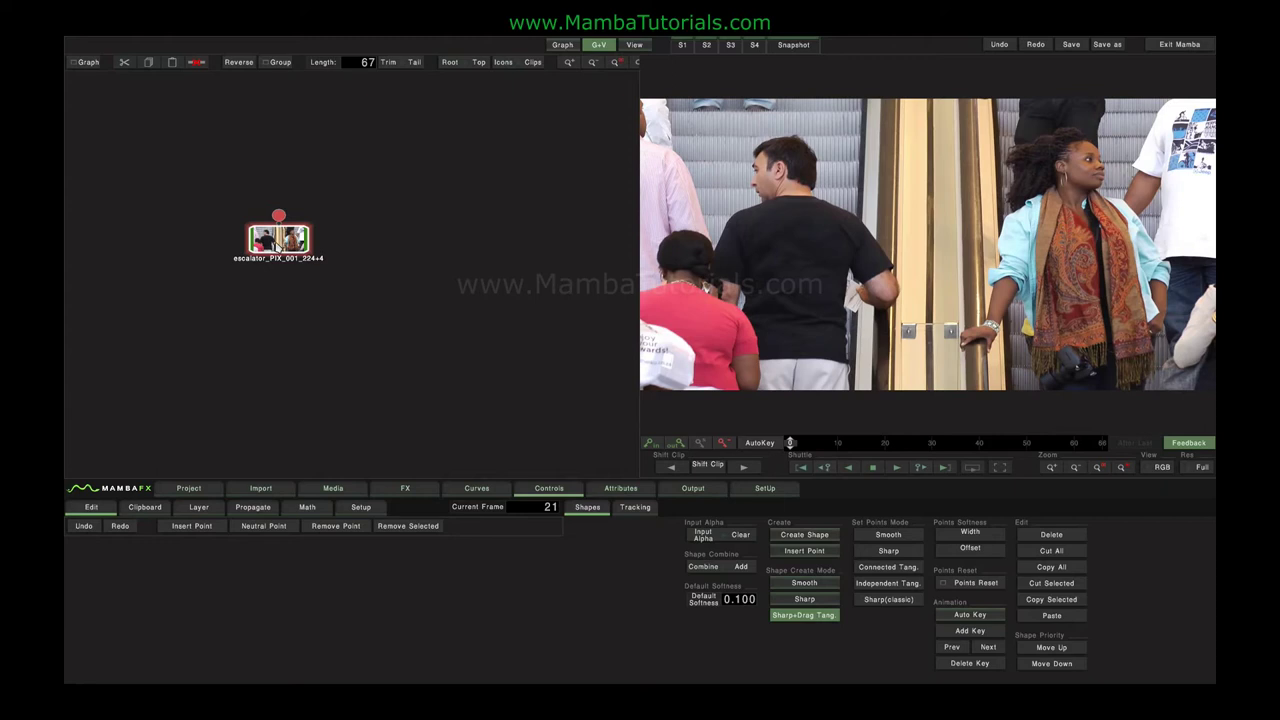
{"action": "double_click", "coordinate": [279, 240]}
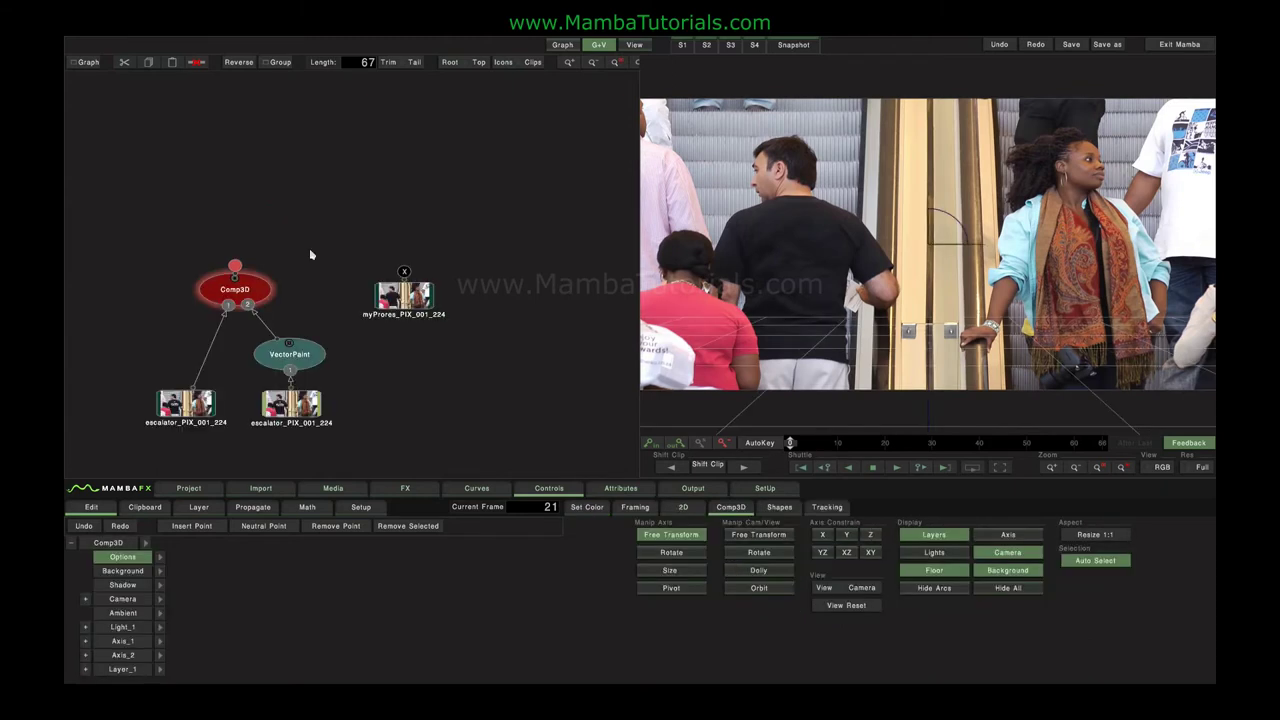
Step: Open the render output settings and review the full-res format choices for image sequences and movies
{"action": "left_click", "coordinate": [678, 492]}
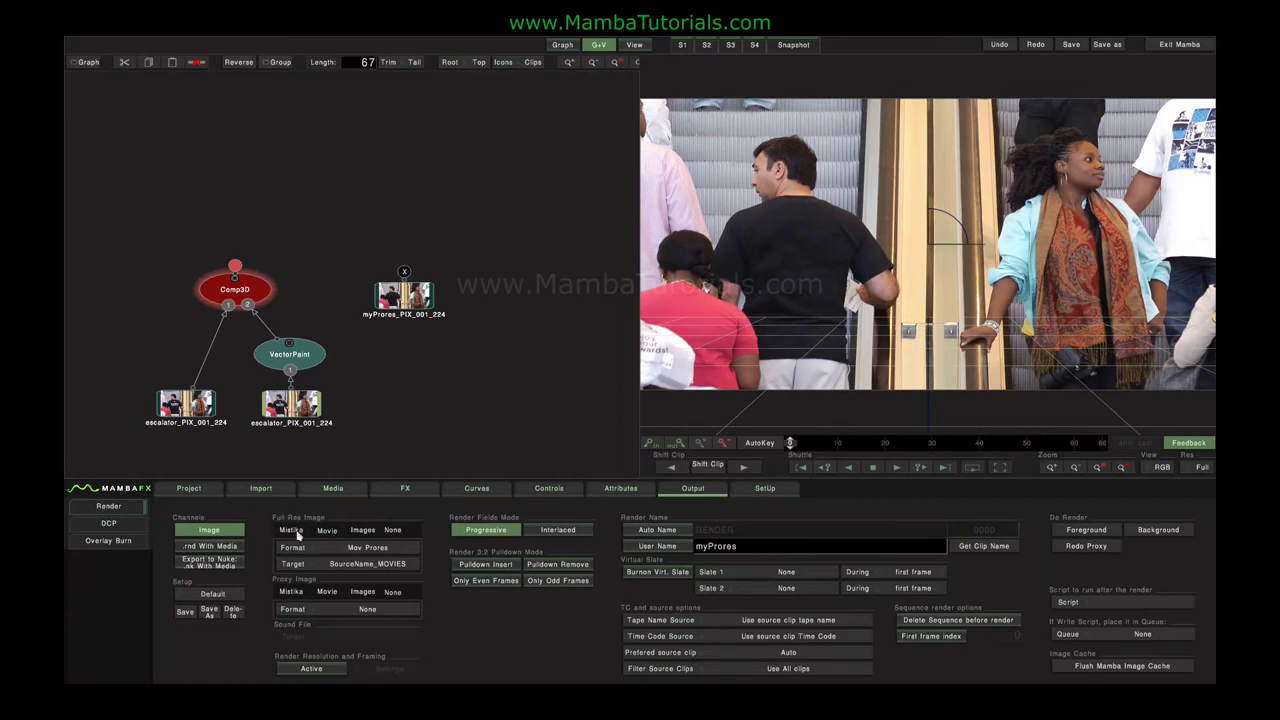
{"action": "left_click", "coordinate": [292, 530]}
{"action": "left_click", "coordinate": [325, 531]}
{"action": "left_click", "coordinate": [363, 531]}
{"action": "left_click", "coordinate": [364, 551]}
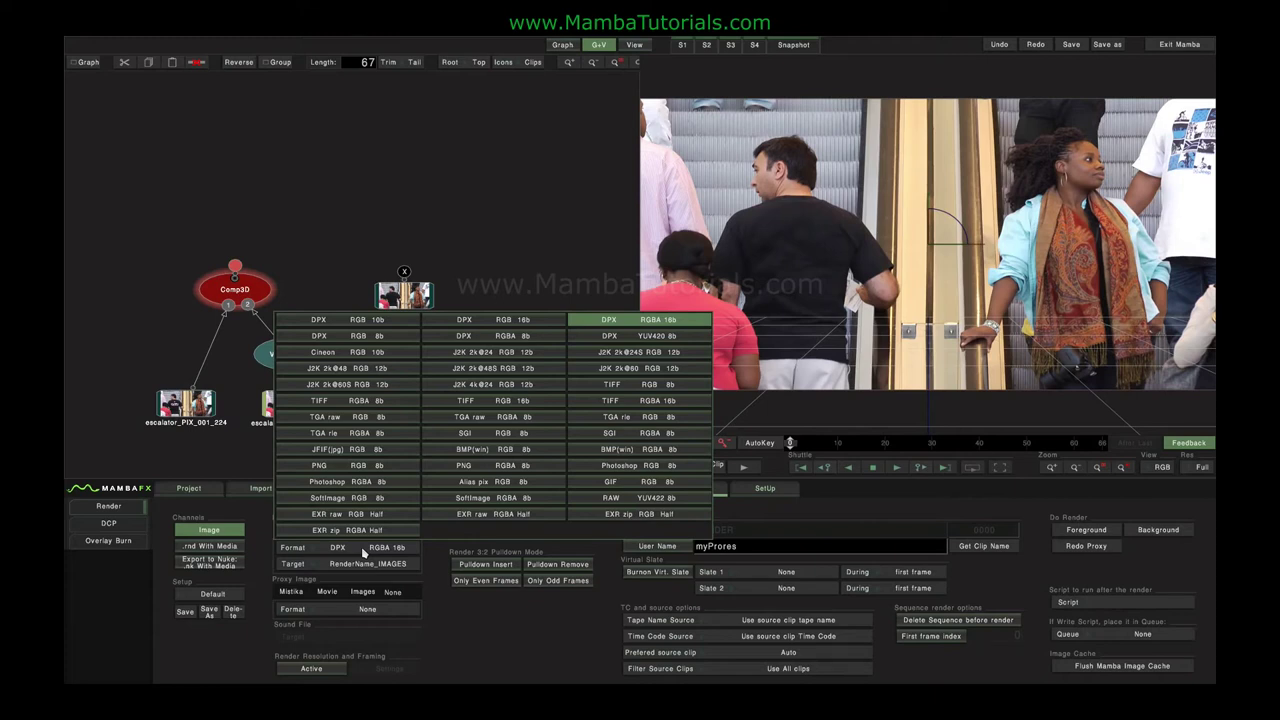
{"action": "left_click", "coordinate": [377, 387]}
{"action": "left_click", "coordinate": [340, 549]}
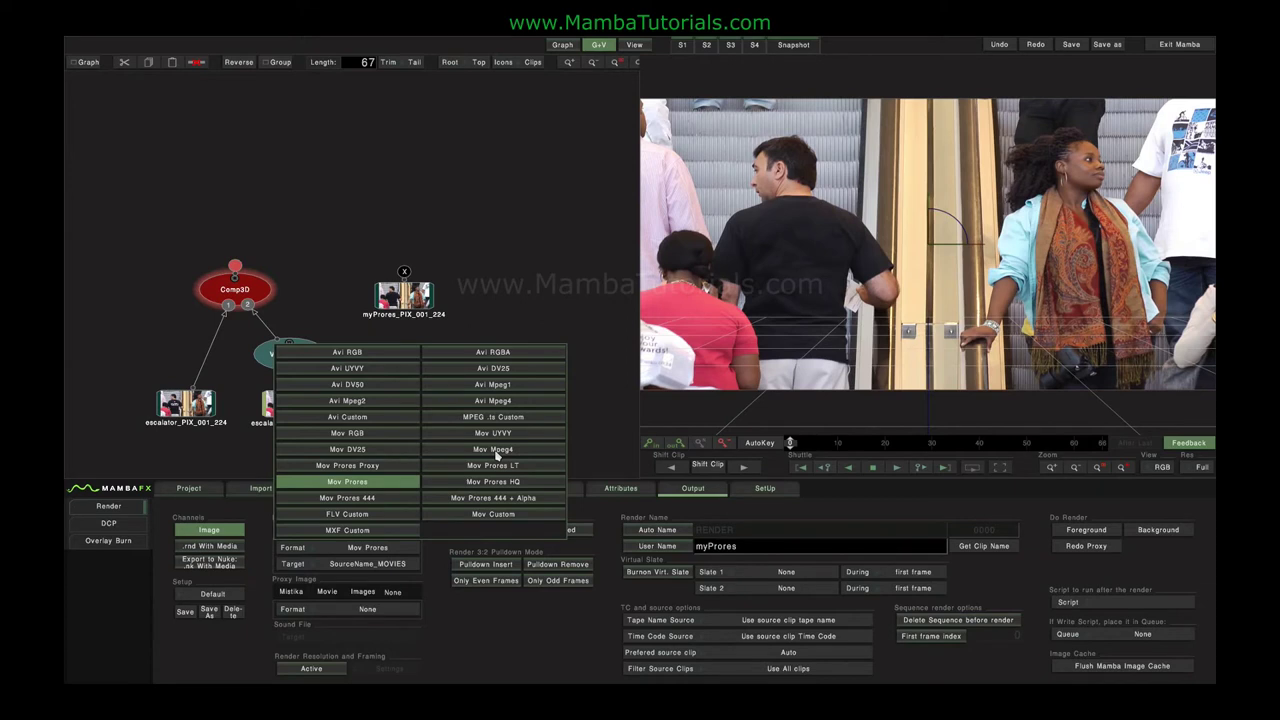
Step: Set the full-res image type to Mistika and review its pixel format and target naming options
{"action": "left_click", "coordinate": [300, 530]}
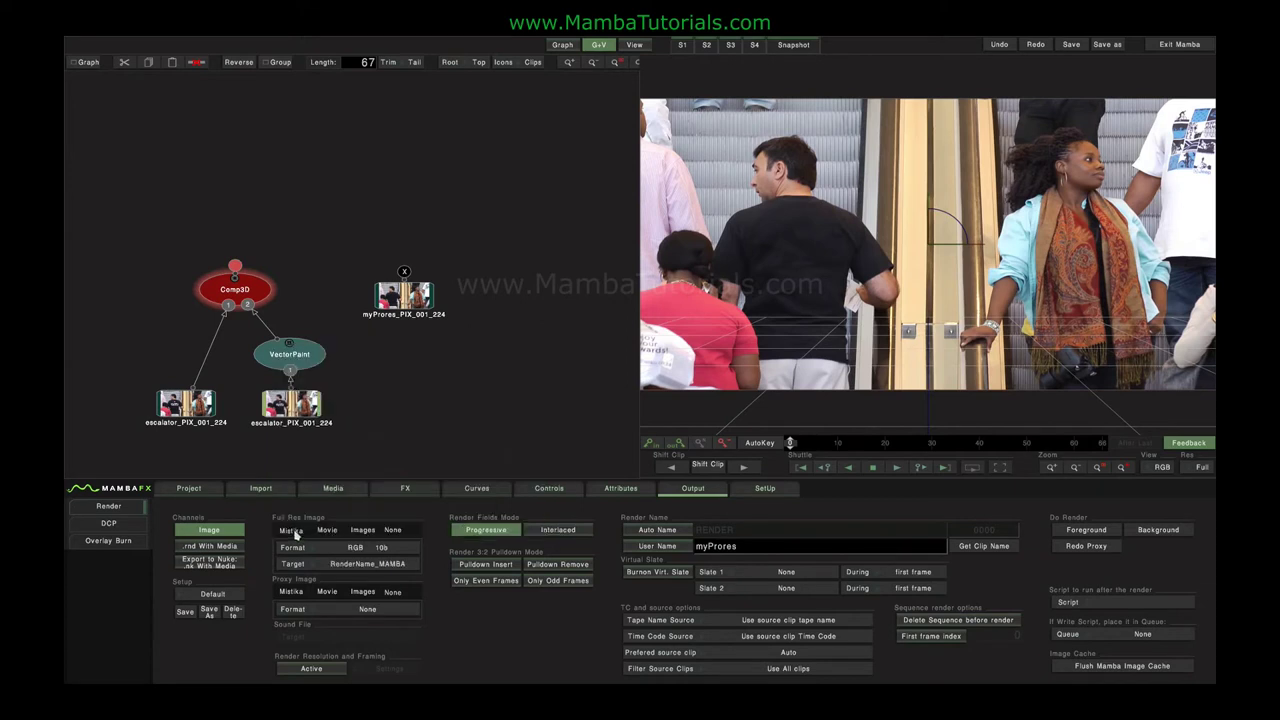
{"action": "left_click", "coordinate": [331, 550]}
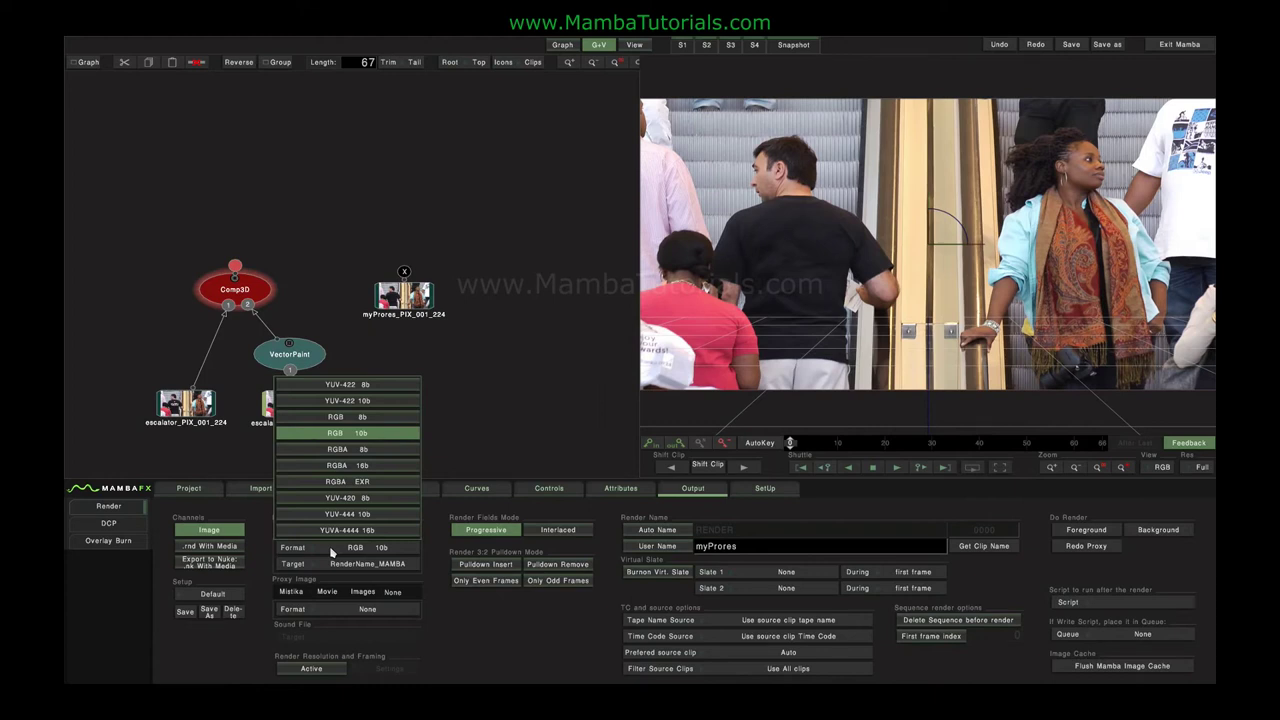
{"action": "left_click", "coordinate": [351, 559]}
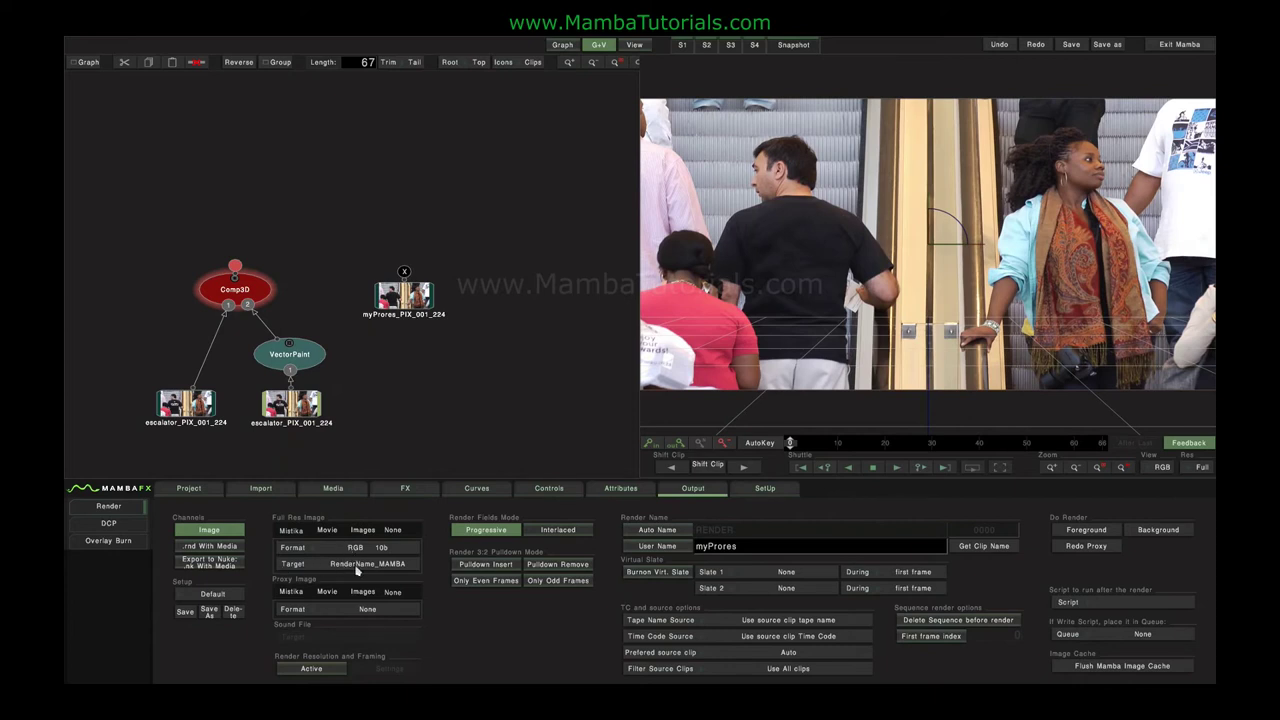
{"action": "left_click", "coordinate": [357, 565]}
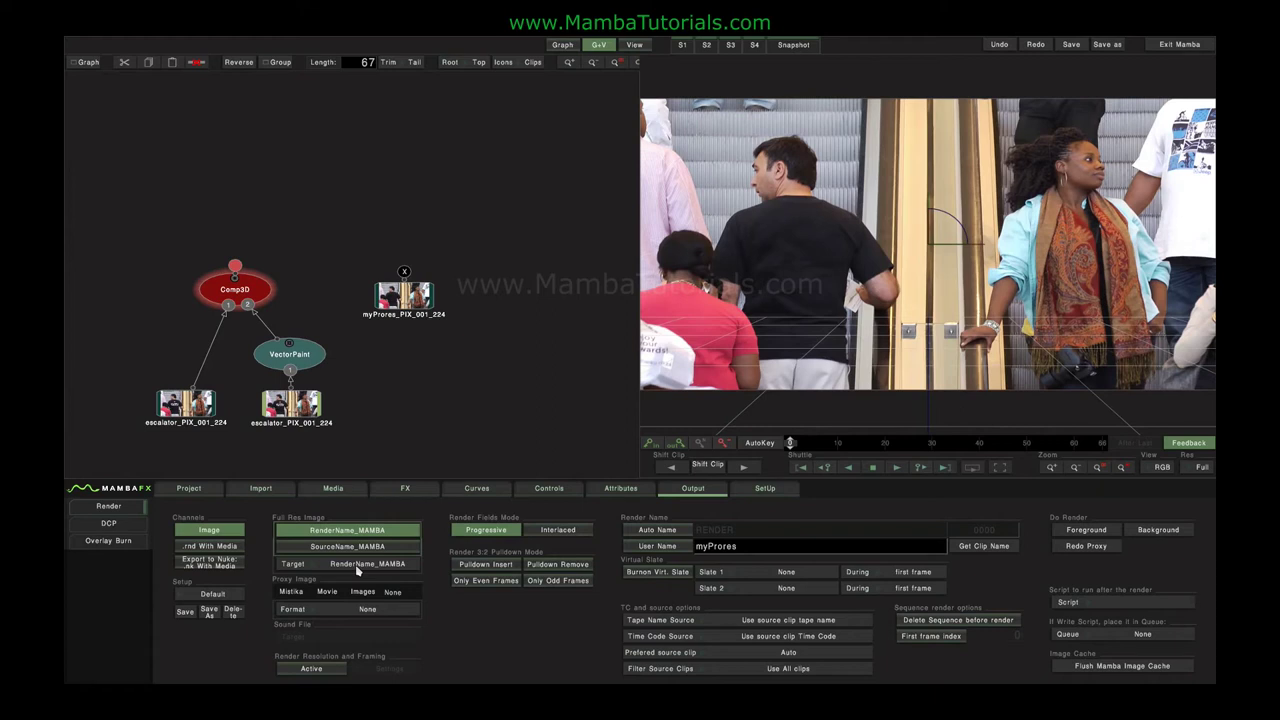
{"action": "left_click", "coordinate": [358, 568]}
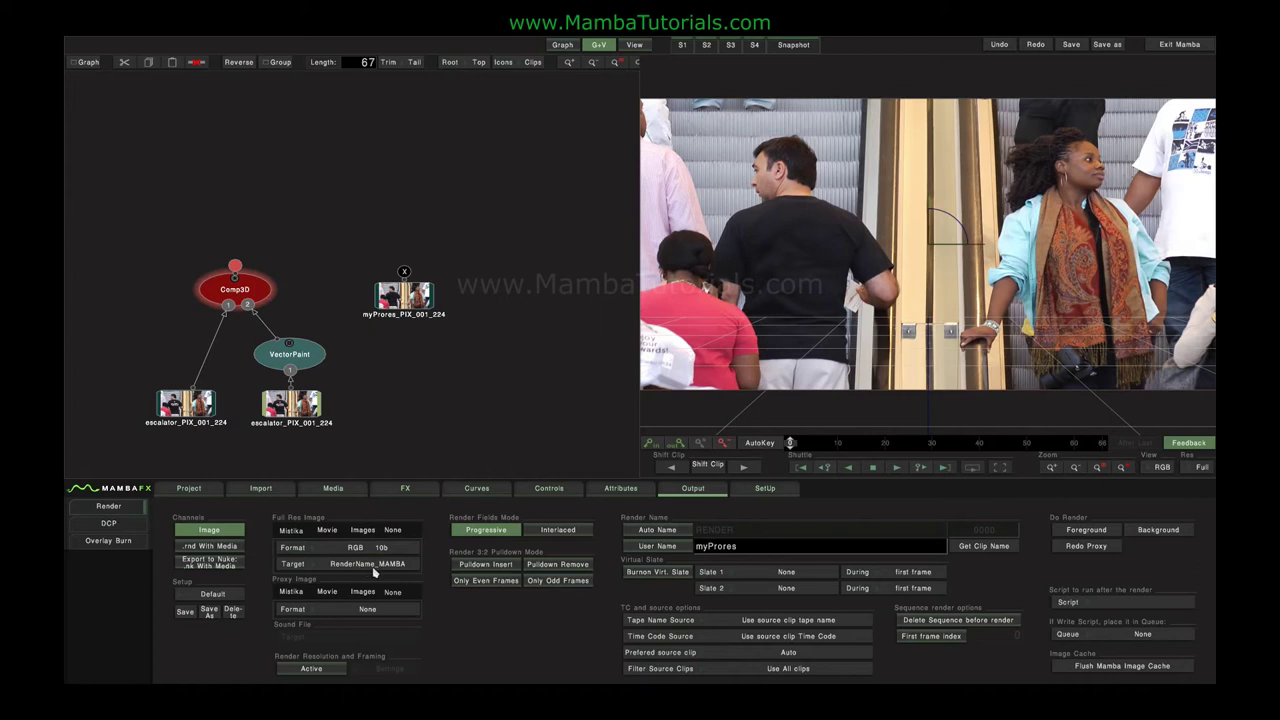
Step: Check the image file path of the myProres clip in its attributes and return to the output settings
{"action": "left_click", "coordinate": [407, 294]}
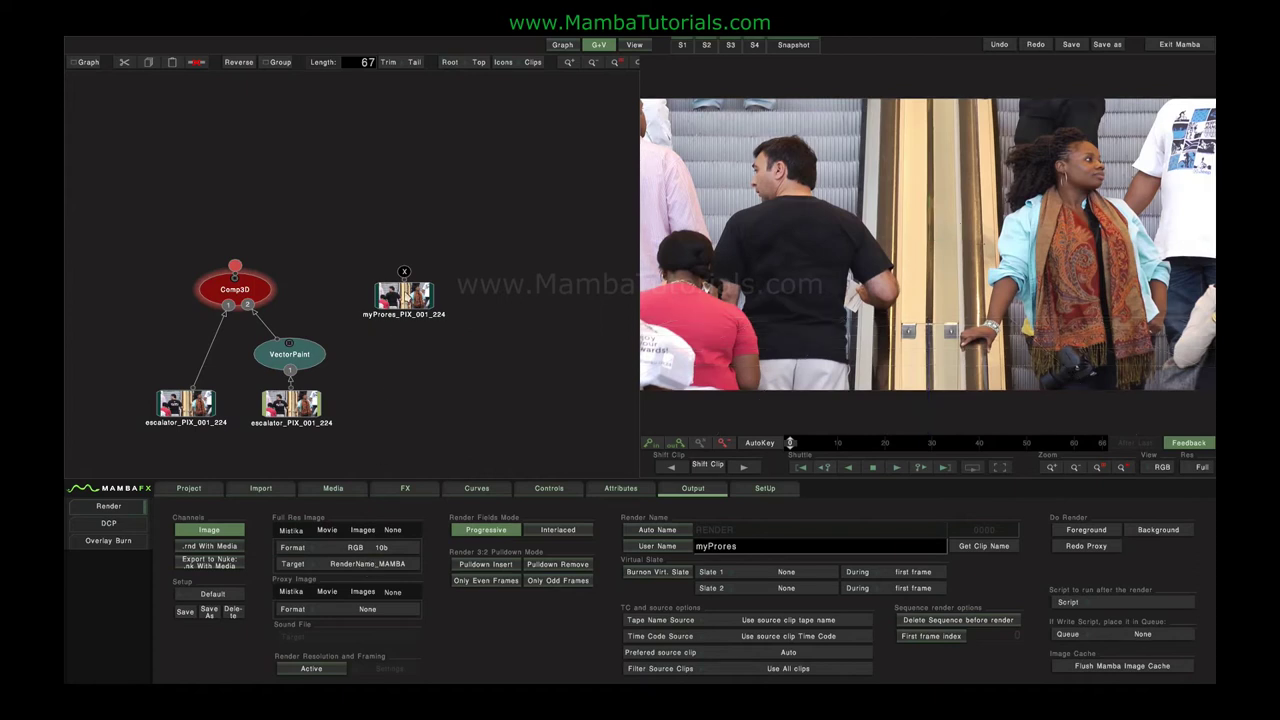
{"action": "left_click", "coordinate": [624, 490]}
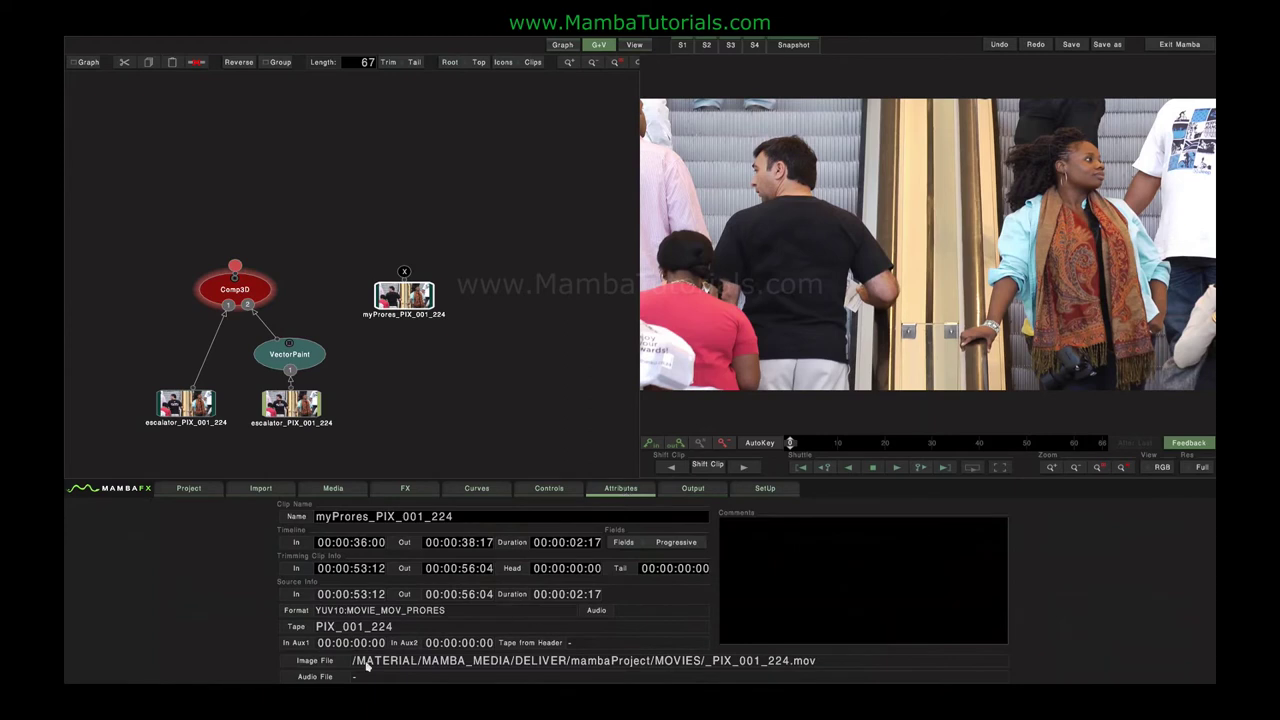
{"action": "left_click", "coordinate": [698, 490]}
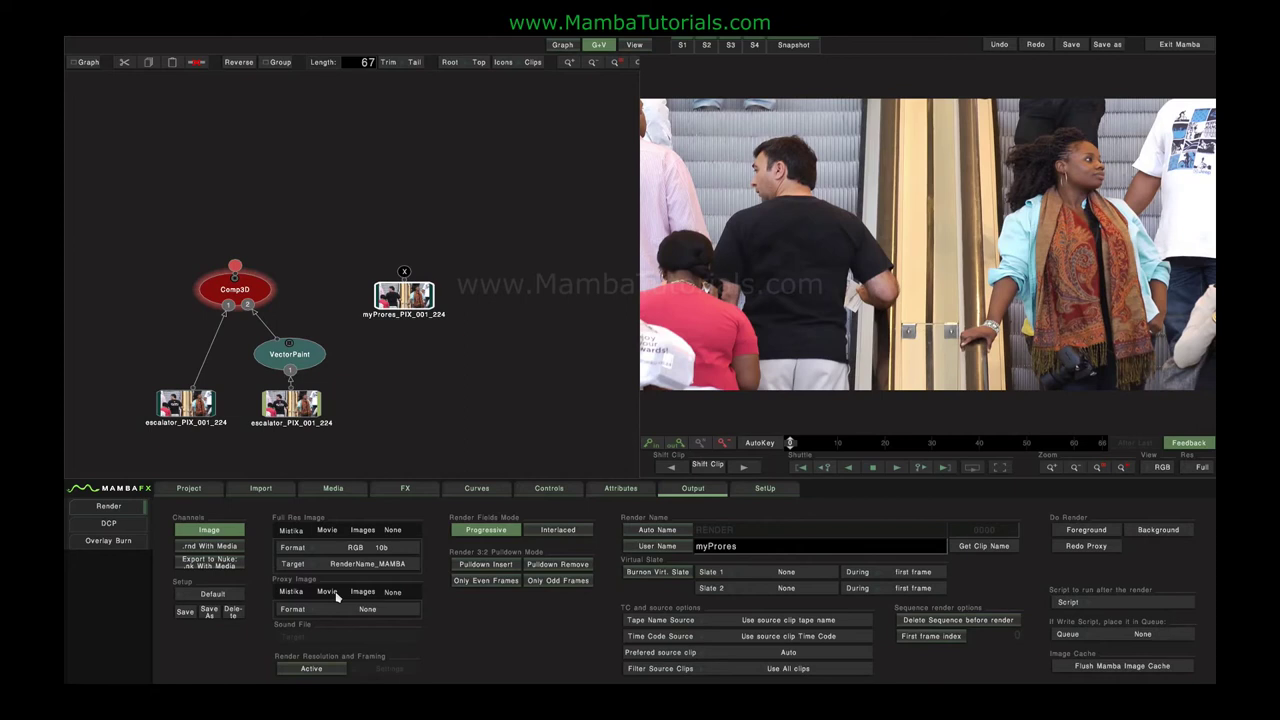
Step: Review the viewer's resolution options and keep it at Full
{"action": "left_click", "coordinate": [1199, 467]}
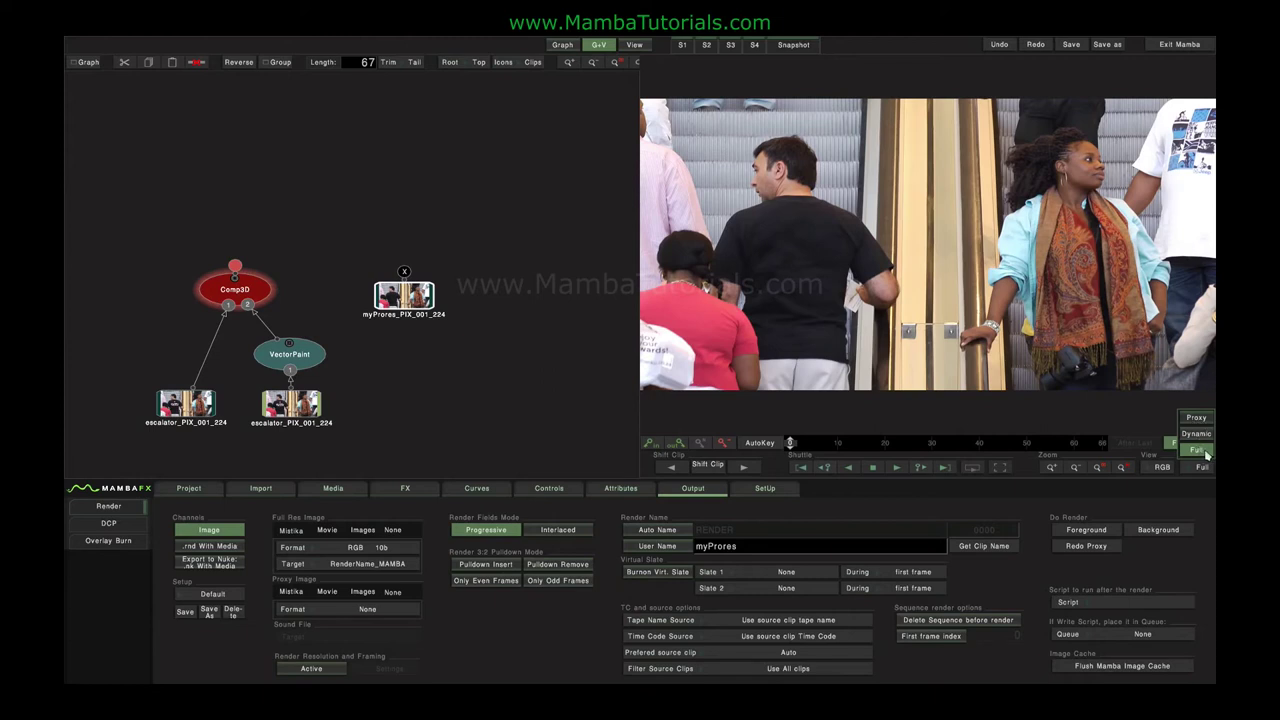
{"action": "left_click", "coordinate": [1199, 451]}
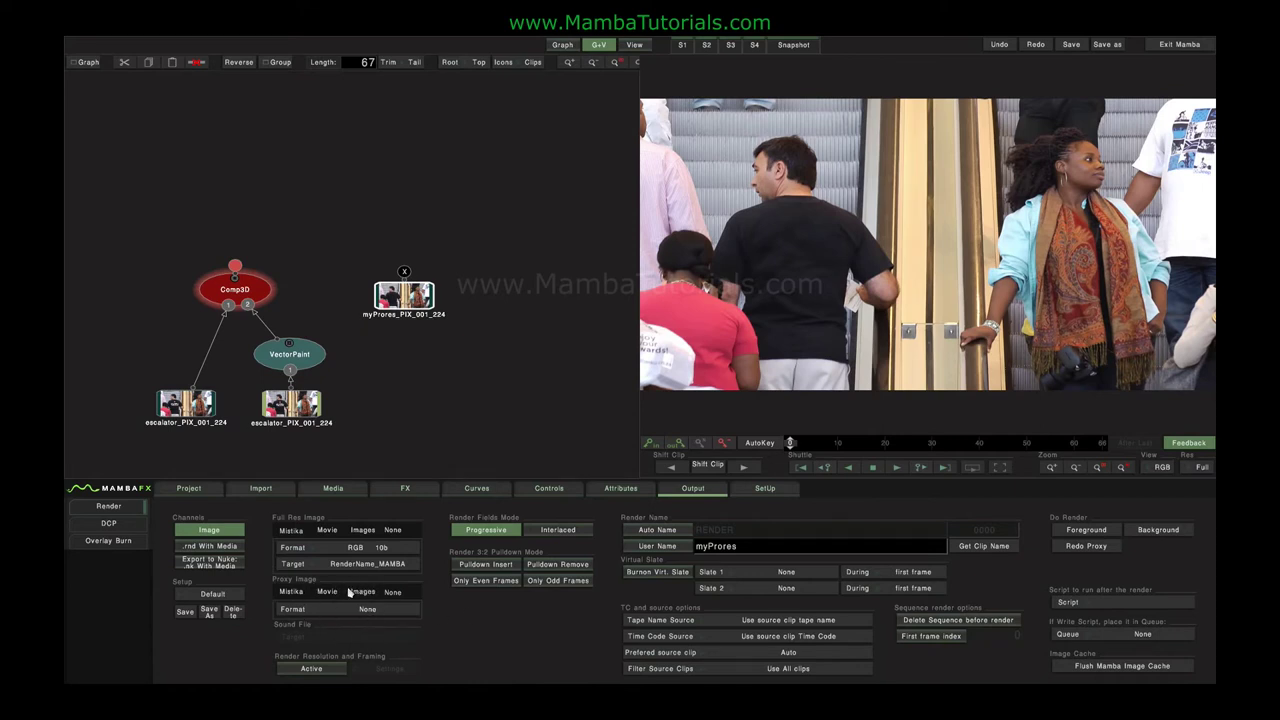
{"action": "left_click", "coordinate": [1202, 467]}
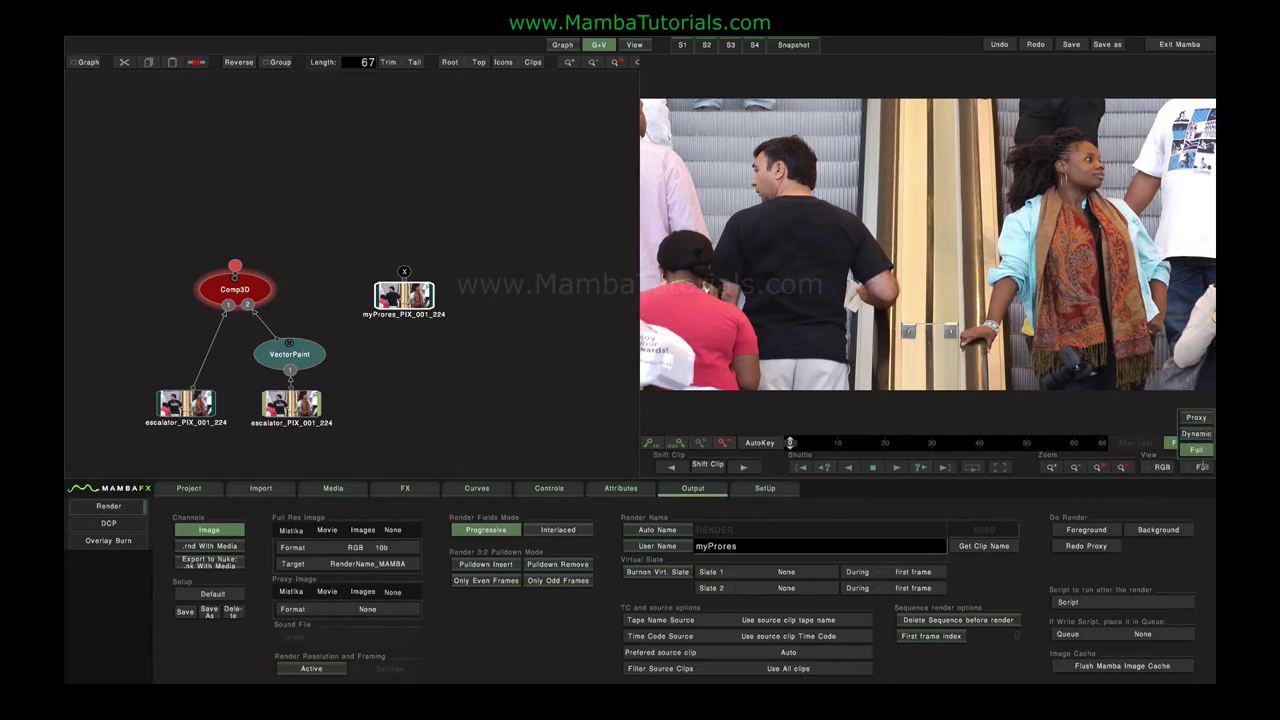
{"action": "left_click", "coordinate": [1198, 449]}
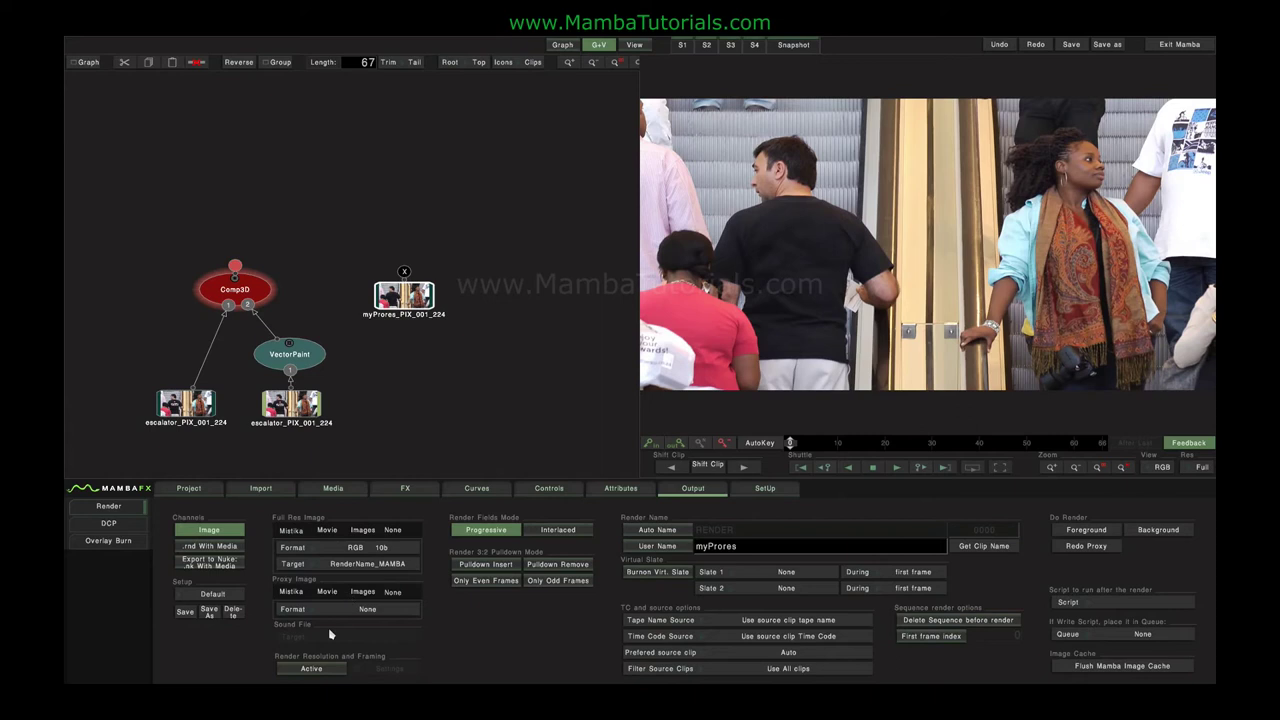
Step: Activate custom render resolution and framing and set Result Pixels X to 1280
{"action": "left_click", "coordinate": [316, 670]}
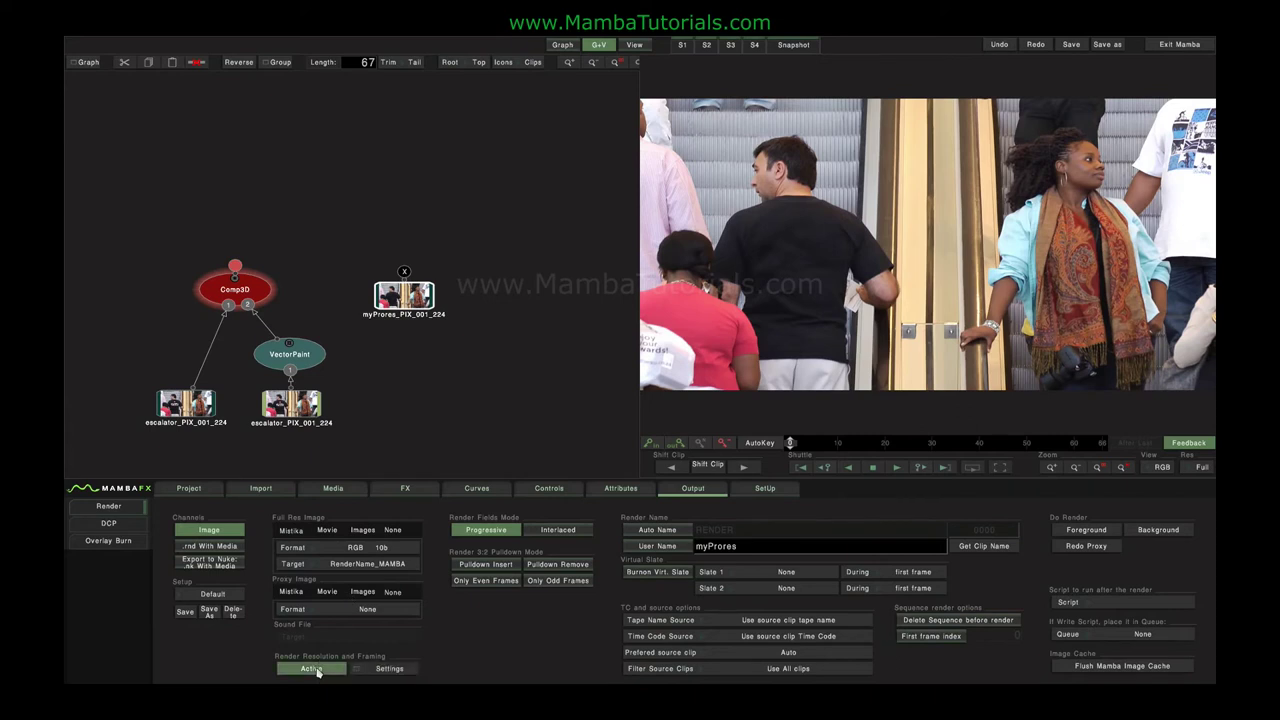
{"action": "left_click", "coordinate": [390, 670]}
{"action": "left_click", "coordinate": [481, 588]}
{"action": "key", "text": "BackSpace"}
{"action": "key", "text": "BackSpace"}
{"action": "key", "text": "BackSpace"}
{"action": "key", "text": "BackSpace"}
{"action": "type", "text": "12"}
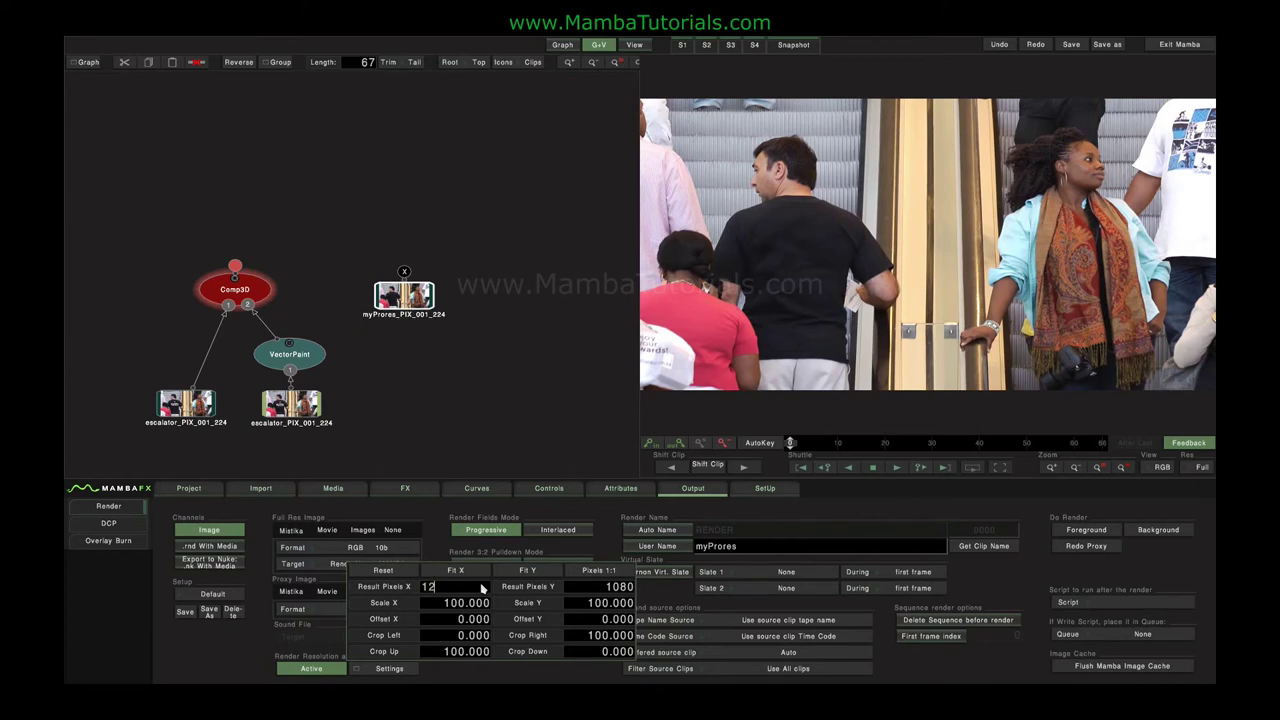
{"action": "type", "text": "80"}
Step: Enter a new Result Pixels Y value and deactivate the custom render resolution and framing
{"action": "left_click", "coordinate": [600, 588]}
{"action": "key", "text": "BackSpace"}
{"action": "key", "text": "BackSpace"}
{"action": "key", "text": "BackSpace"}
{"action": "key", "text": "BackSpace"}
{"action": "type", "text": "782"}
{"action": "type", "text": "20"}
{"action": "key", "text": "Return"}
{"action": "left_click", "coordinate": [300, 668]}
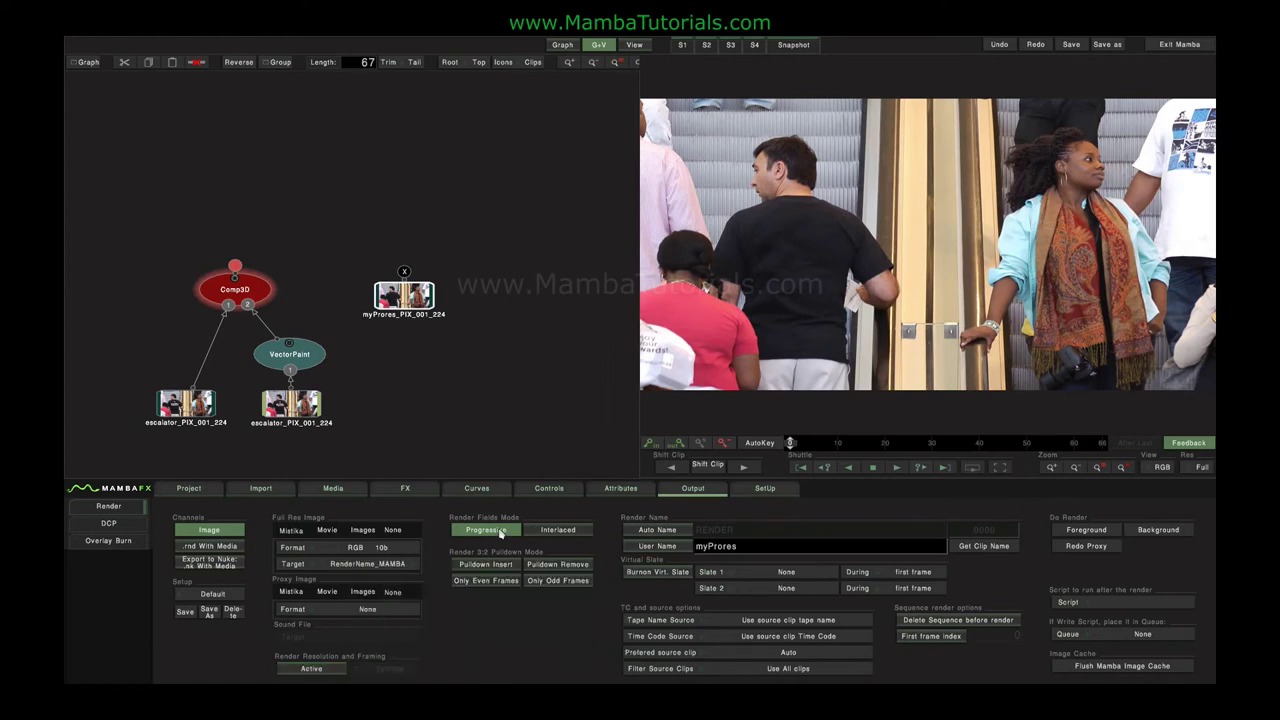
Step: Try the Interlaced and Progressive render fields modes and the 3:2 Pulldown Insert and Pulldown Remove modes
{"action": "left_click", "coordinate": [558, 532]}
{"action": "left_click", "coordinate": [477, 531]}
{"action": "left_click", "coordinate": [570, 532]}
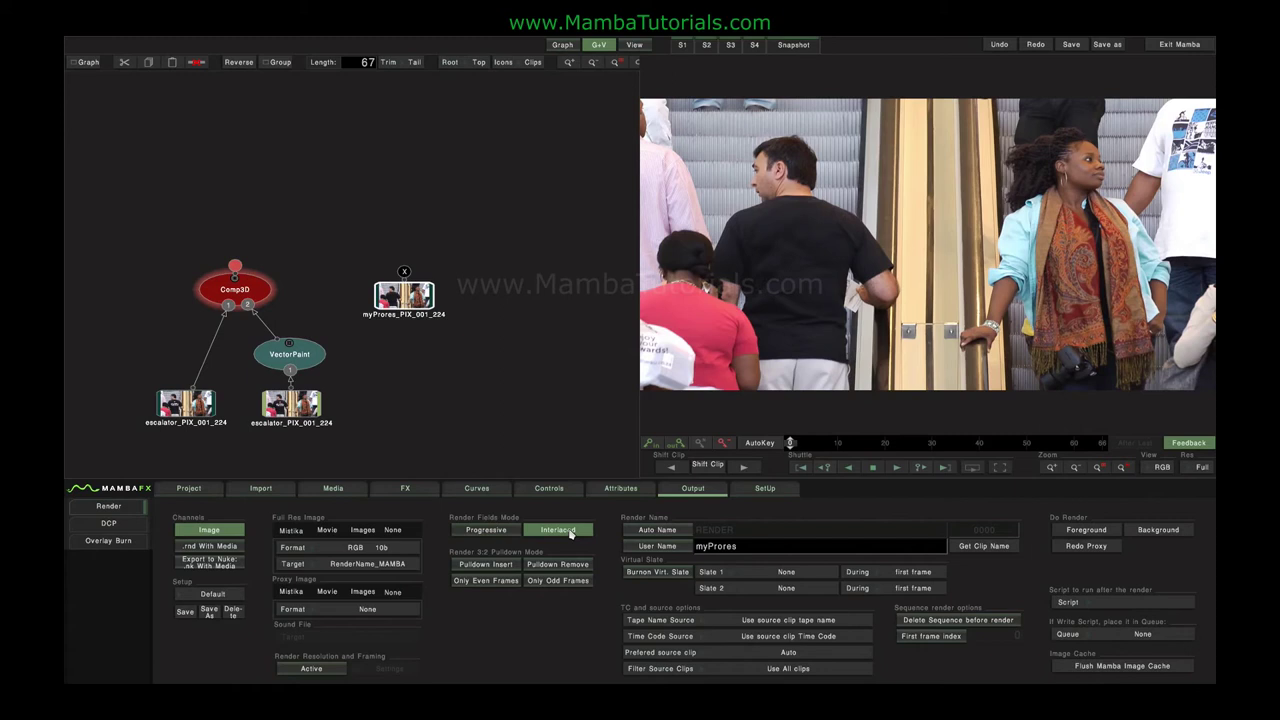
{"action": "left_click", "coordinate": [484, 566]}
{"action": "left_click", "coordinate": [552, 566]}
{"action": "left_click", "coordinate": [517, 568]}
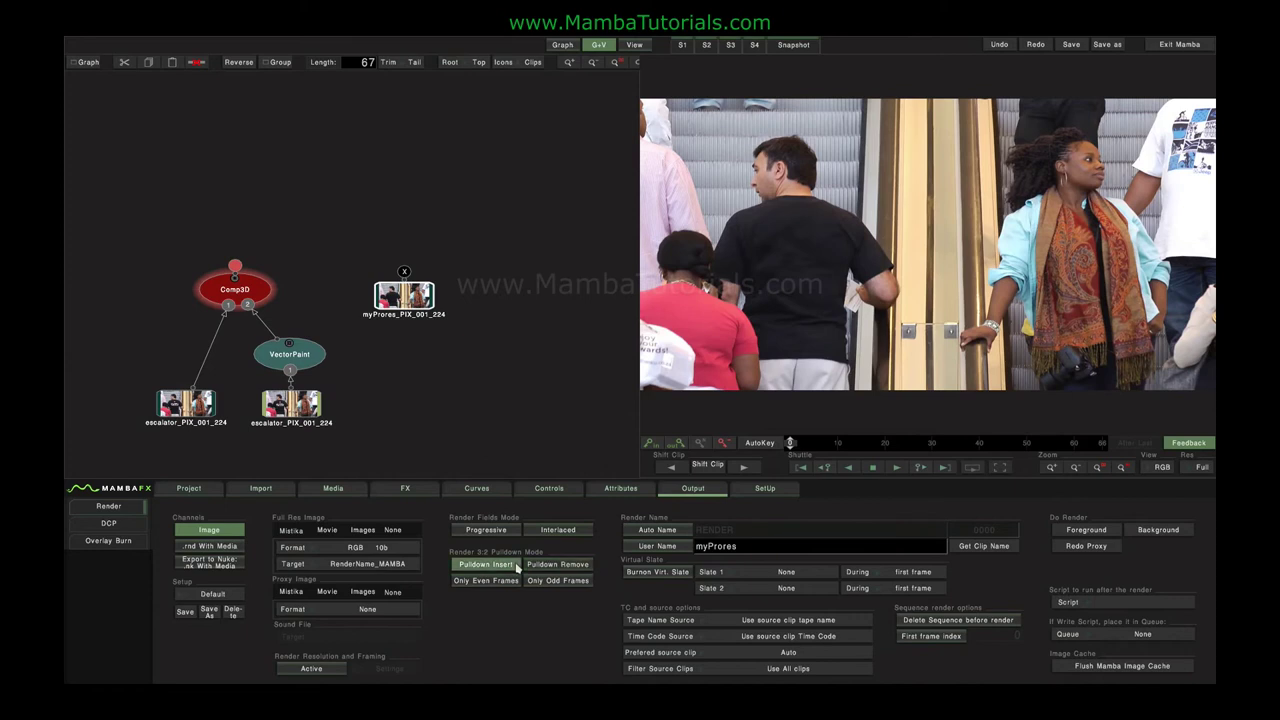
Step: Try rendering only even frames and only odd frames, and return the render fields mode to Progressive
{"action": "left_click", "coordinate": [499, 584]}
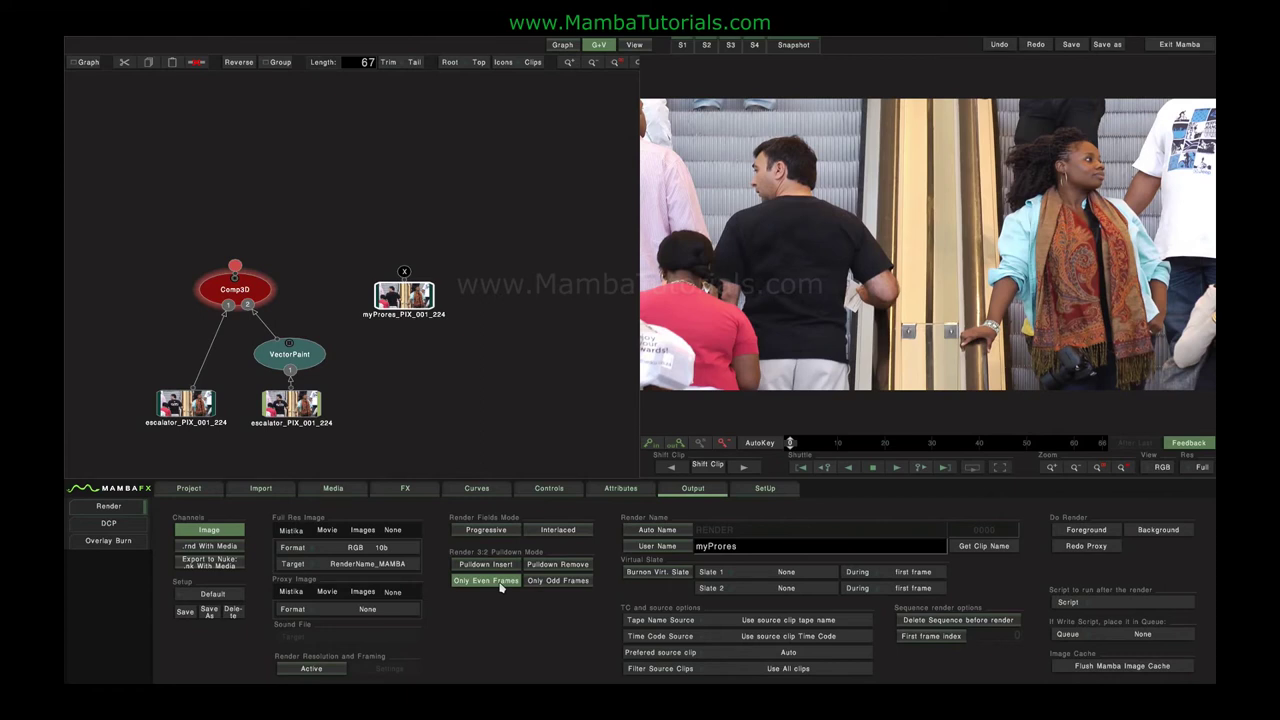
{"action": "left_click", "coordinate": [544, 585]}
{"action": "left_click", "coordinate": [548, 585]}
{"action": "left_click", "coordinate": [570, 582]}
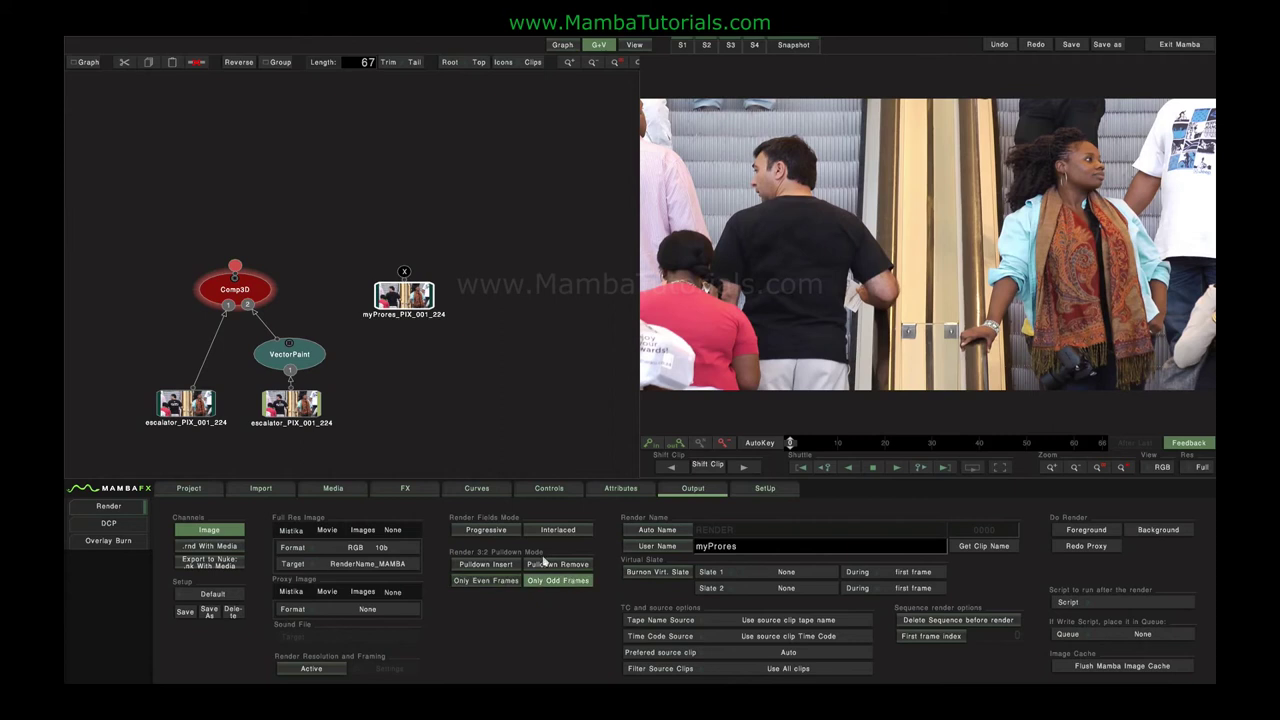
{"action": "left_click", "coordinate": [515, 533]}
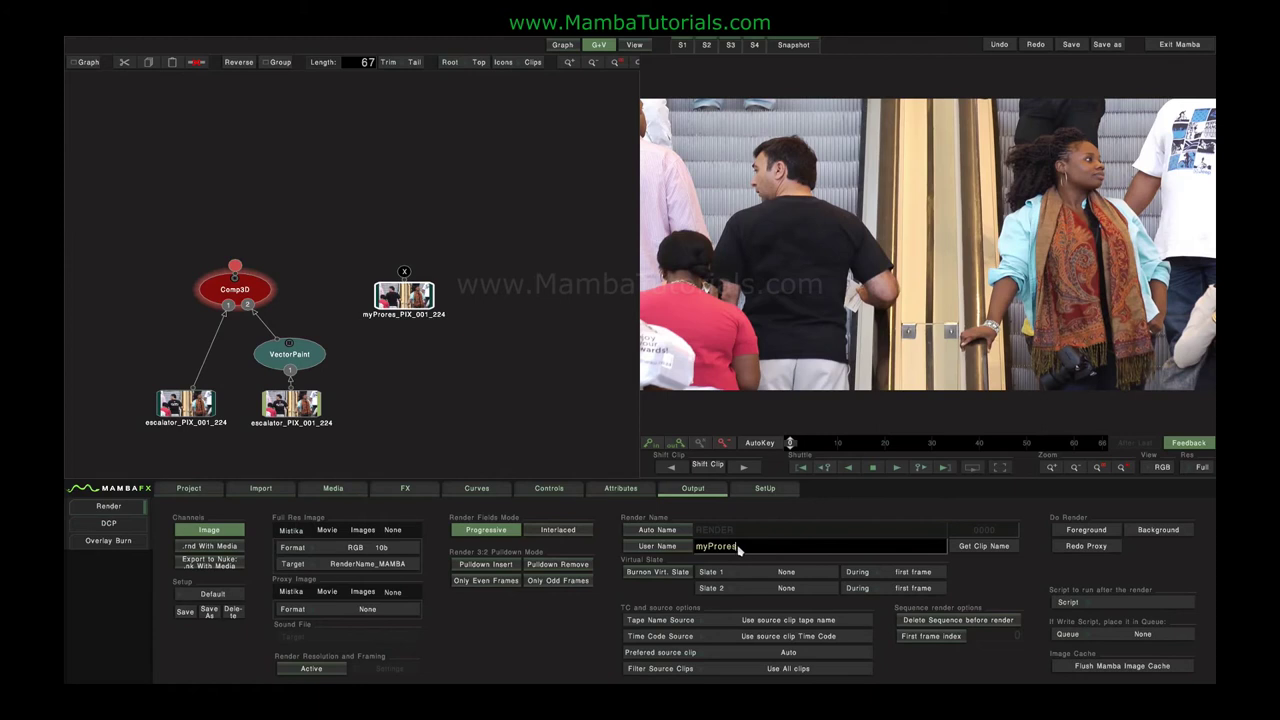
Step: Check the myProres render folder among the project media and take the render name from the escalator clip feeding Comp3D's first input
{"action": "left_click", "coordinate": [333, 488]}
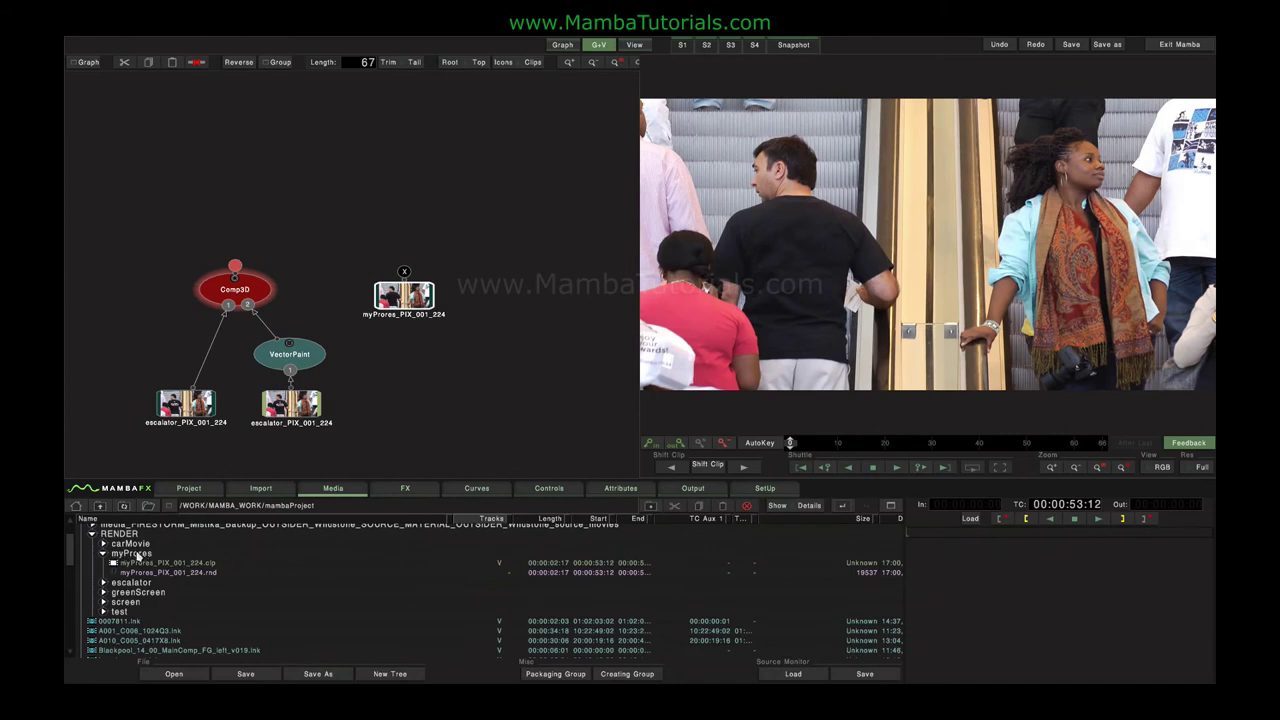
{"action": "left_click", "coordinate": [704, 490]}
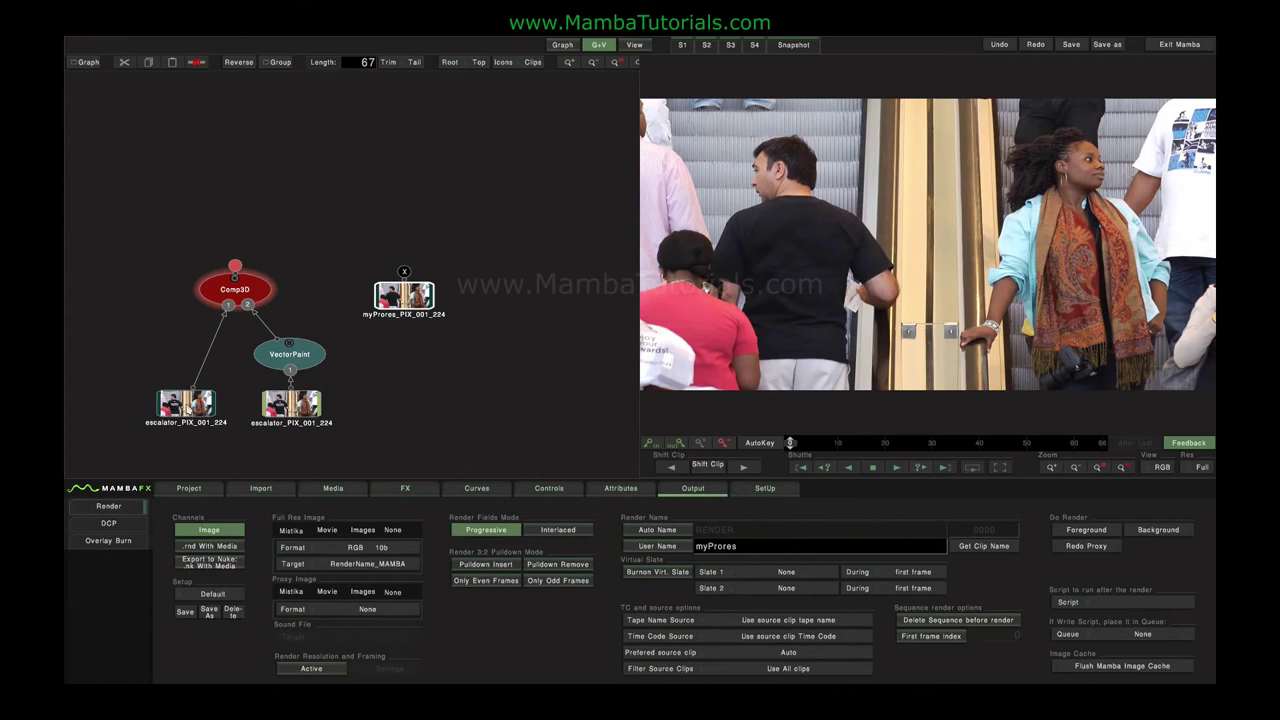
{"action": "left_click", "coordinate": [189, 408]}
{"action": "left_click", "coordinate": [990, 552]}
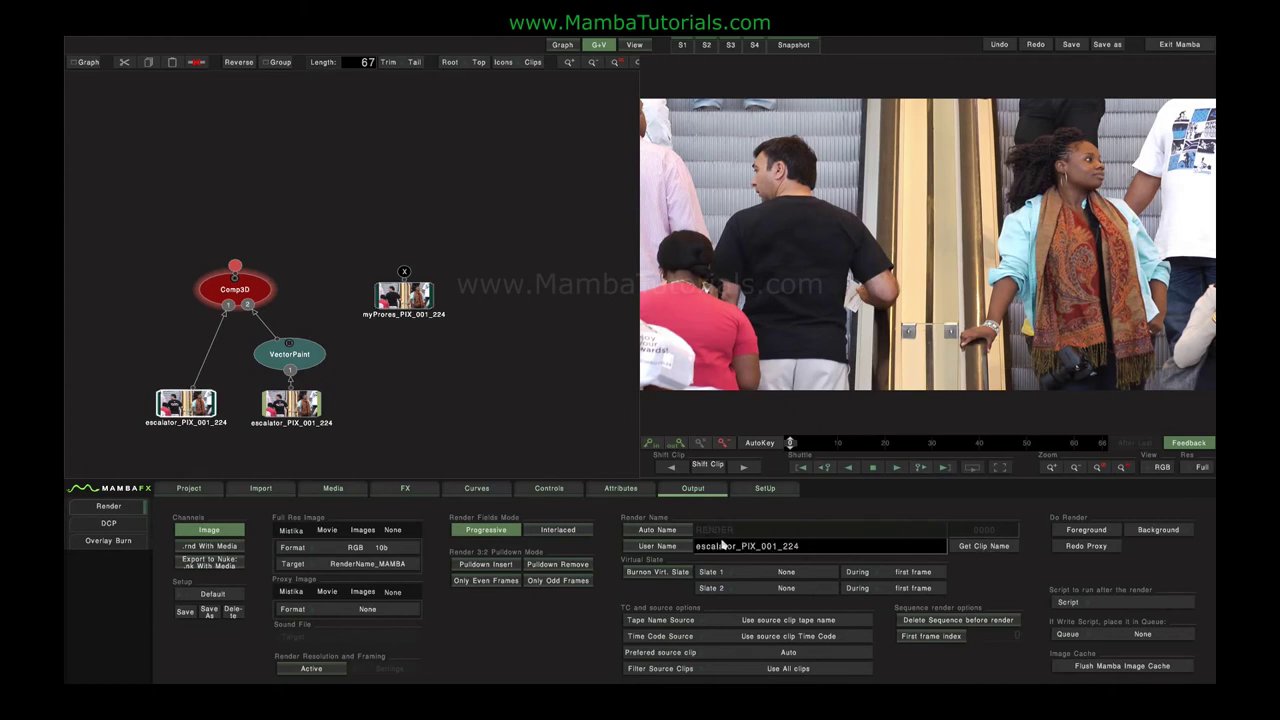
Step: Switch render naming to Auto Name with the base name shot, and return to User Name
{"action": "left_click", "coordinate": [675, 531]}
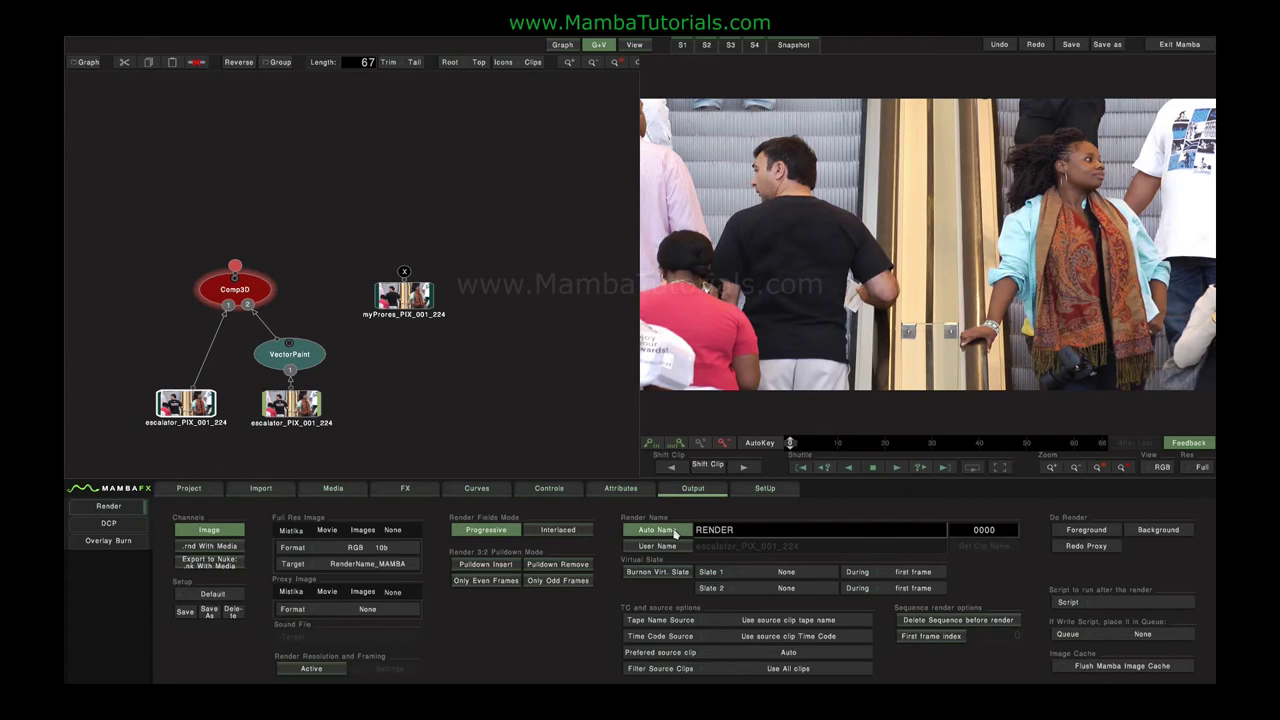
{"action": "double_click", "coordinate": [744, 535]}
{"action": "type", "text": "shot"}
{"action": "left_click", "coordinate": [673, 548]}
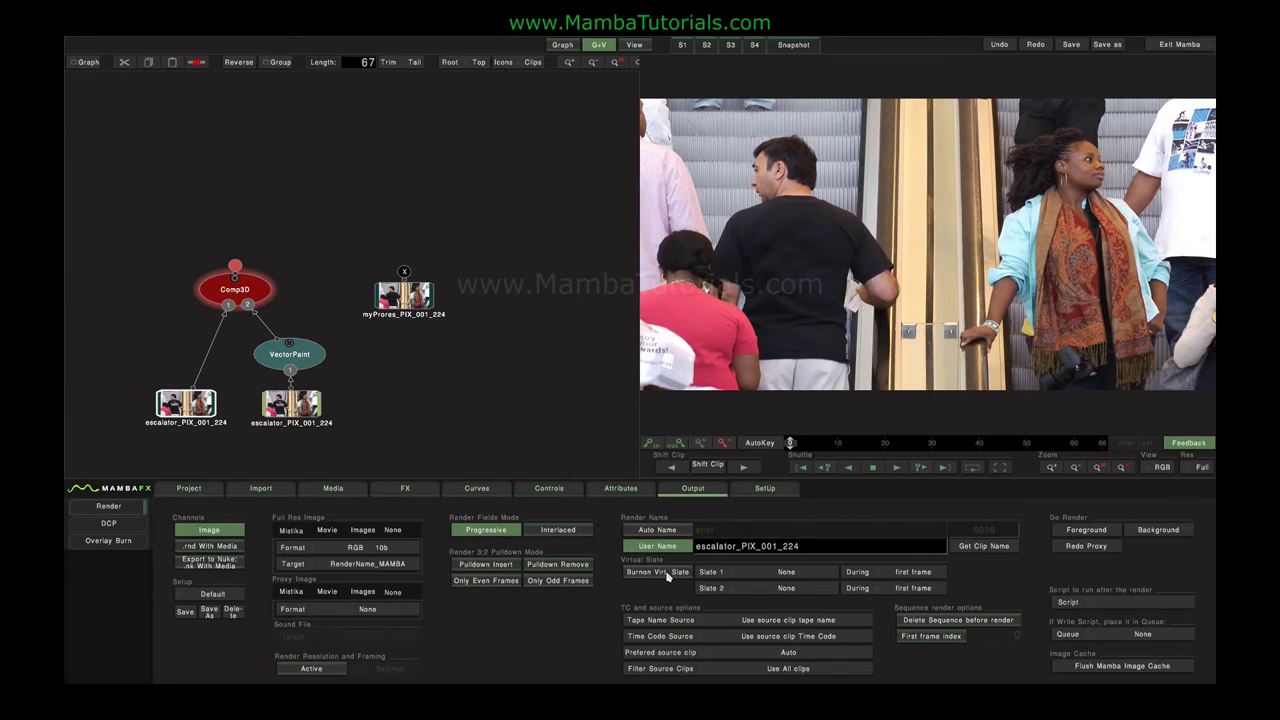
Step: Enable the burned-in virtual slate with Clip_w_TC for Slate 1, change its duration, and disable the slate again
{"action": "left_click", "coordinate": [664, 573]}
{"action": "left_click", "coordinate": [773, 577]}
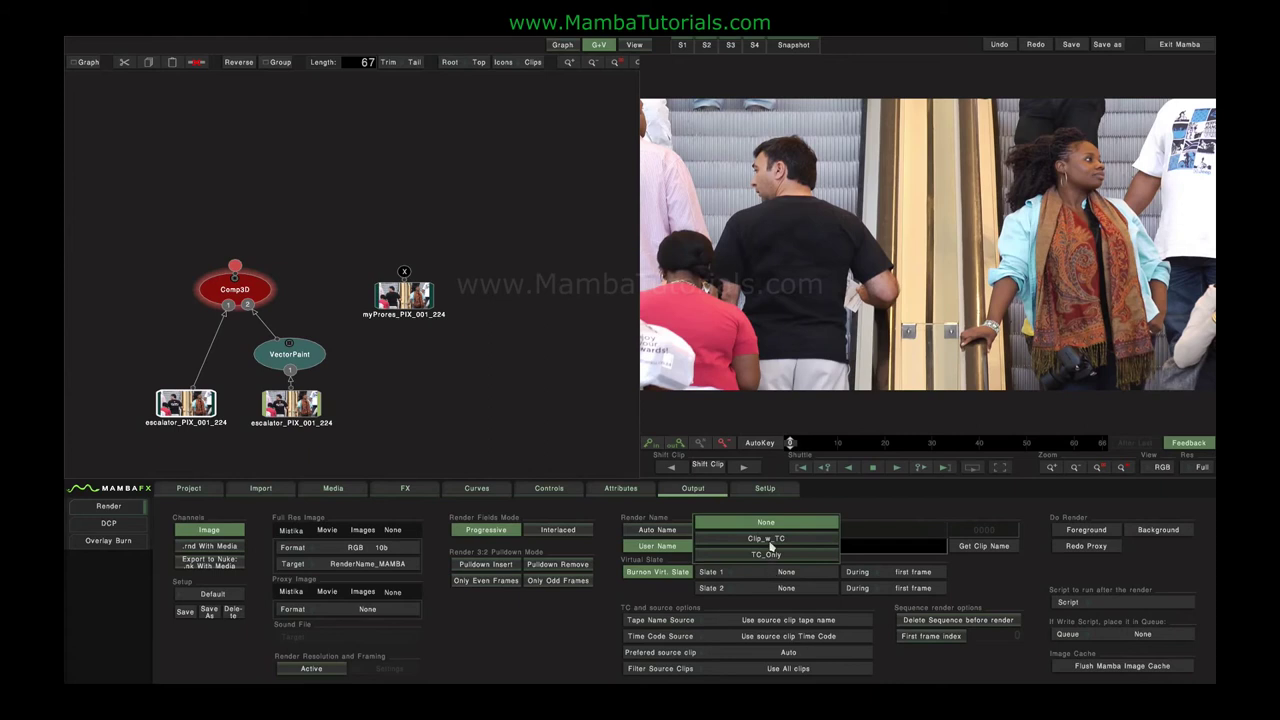
{"action": "left_click", "coordinate": [776, 543]}
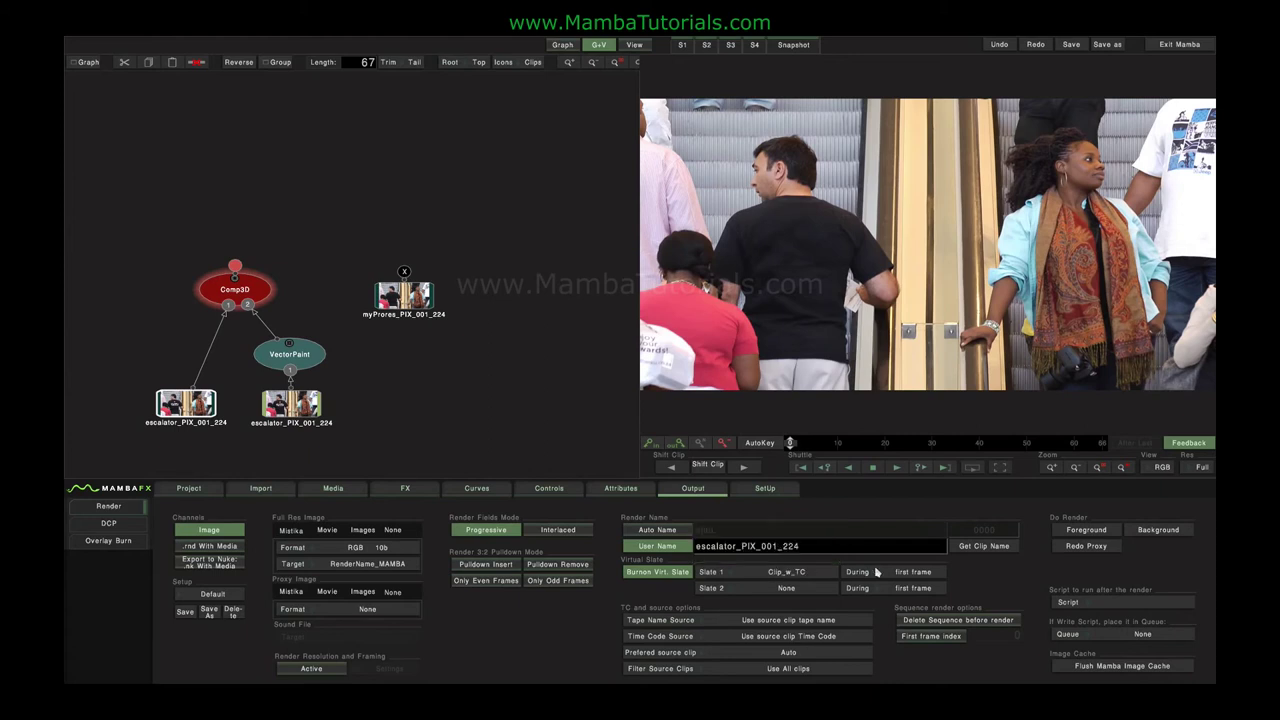
{"action": "left_click", "coordinate": [908, 574]}
{"action": "left_click", "coordinate": [894, 539]}
{"action": "left_click", "coordinate": [684, 576]}
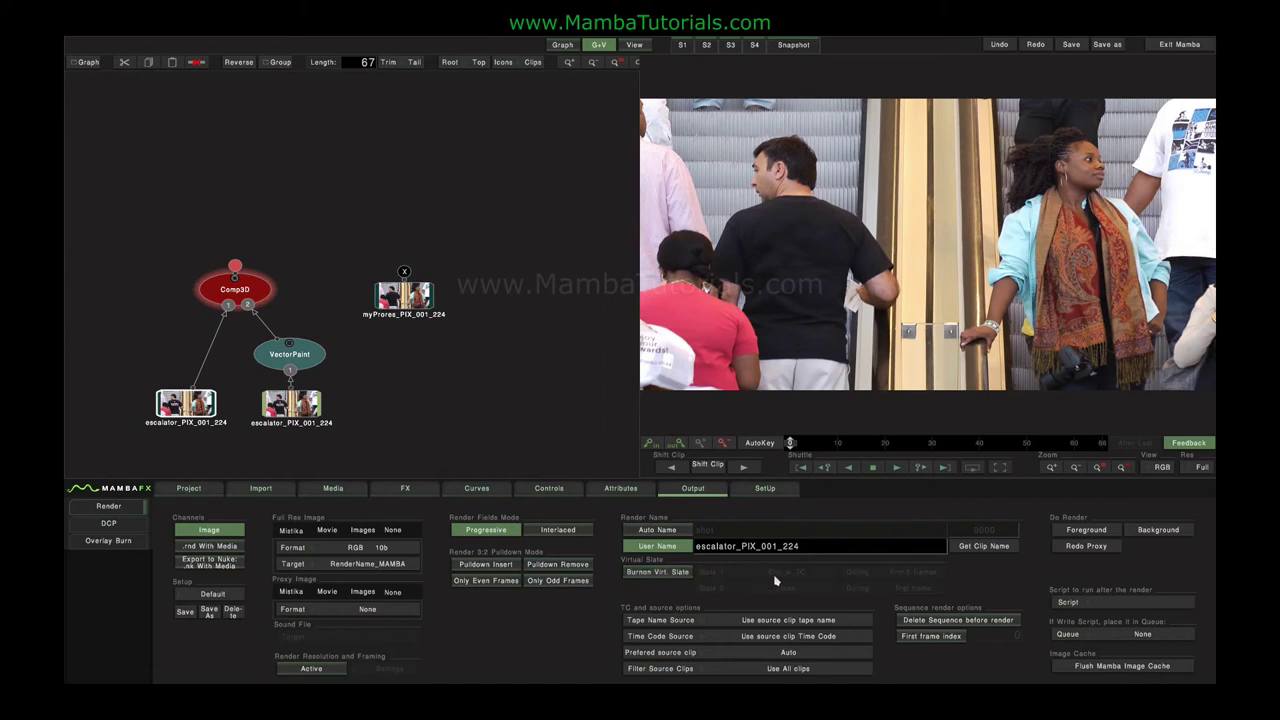
Step: Look at the Overlay Burn settings and return to the render settings
{"action": "left_click", "coordinate": [89, 545]}
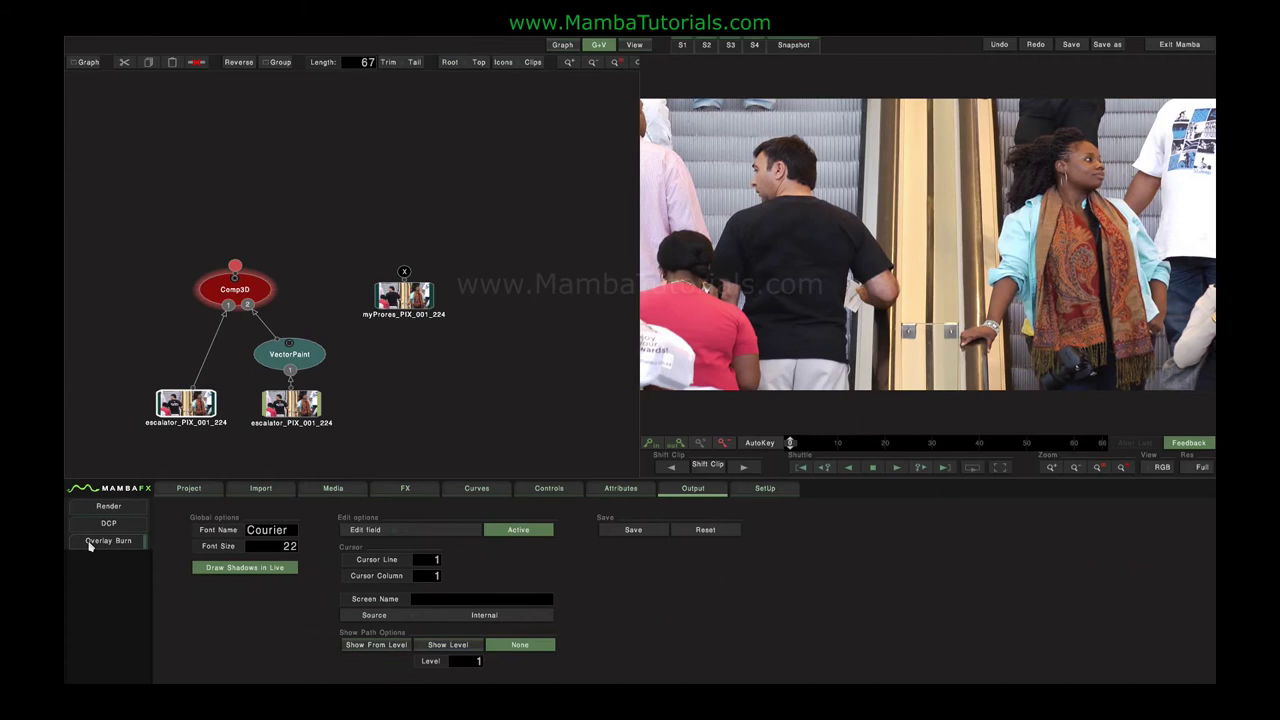
{"action": "left_click", "coordinate": [107, 507]}
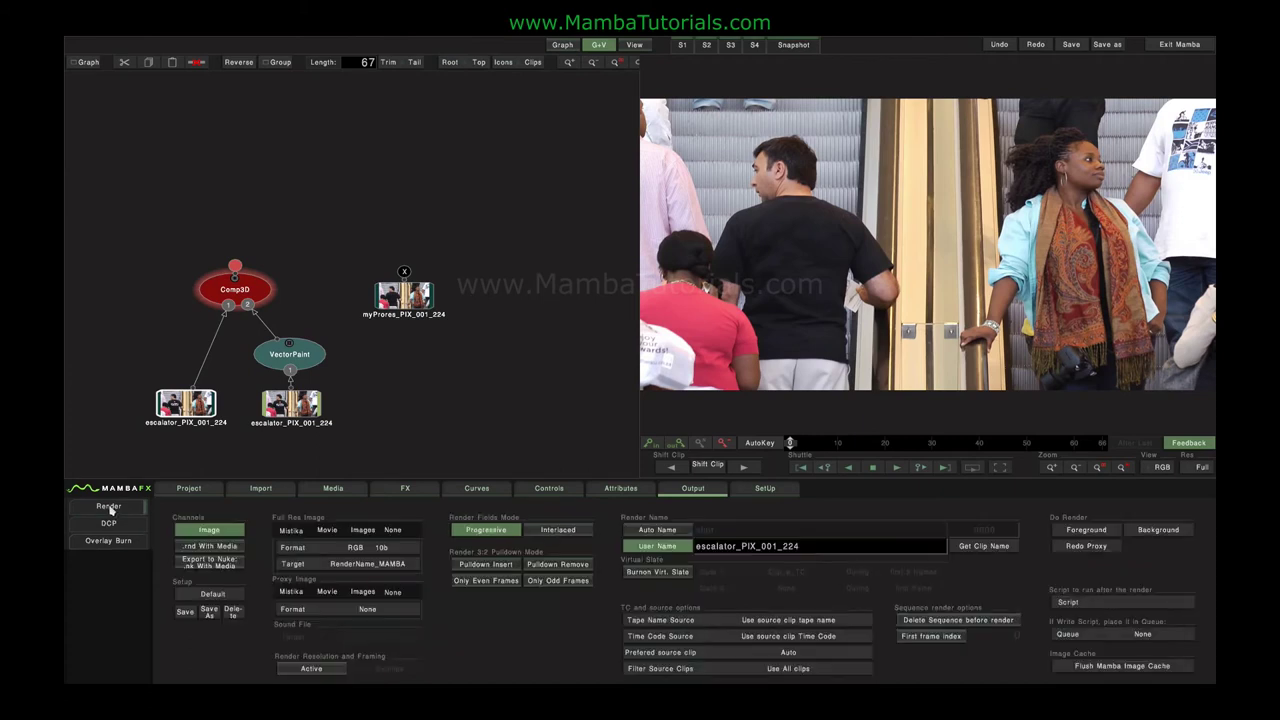
Step: Review the tape name and time code source options, and set Tape Name Source to Use render name
{"action": "left_click", "coordinate": [796, 622]}
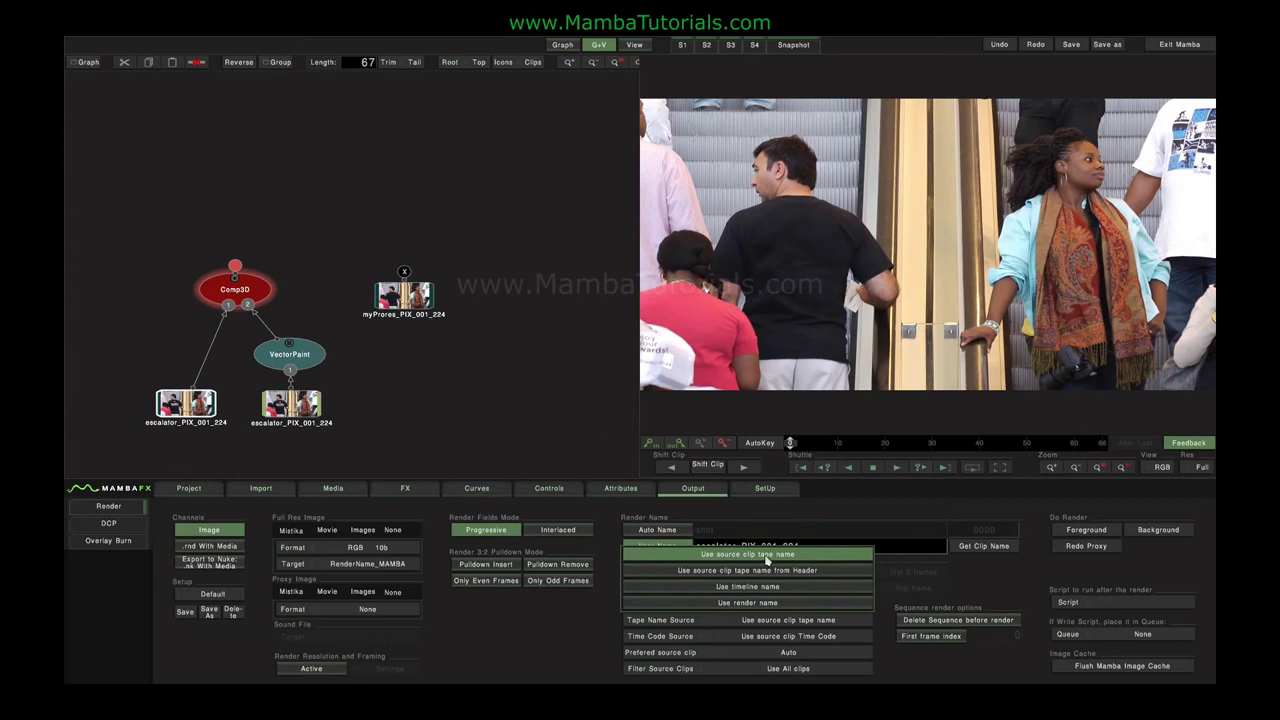
{"action": "left_click", "coordinate": [767, 557]}
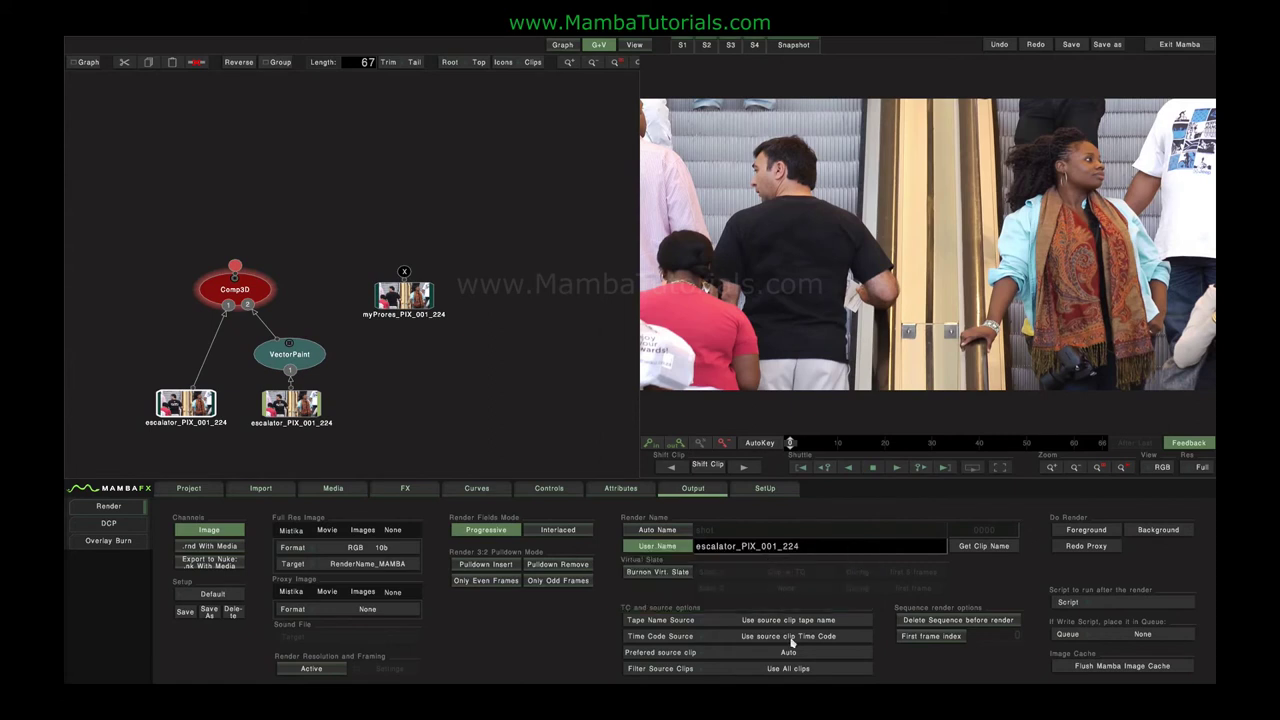
{"action": "left_click", "coordinate": [789, 636]}
{"action": "left_click", "coordinate": [763, 572]}
{"action": "left_click", "coordinate": [770, 620]}
{"action": "left_click", "coordinate": [755, 606]}
Step: Set Time Code Source to Use timeline Time Code, and switch the First frame index option on and off again
{"action": "left_click", "coordinate": [789, 640]}
{"action": "left_click", "coordinate": [766, 630]}
{"action": "left_click", "coordinate": [957, 639]}
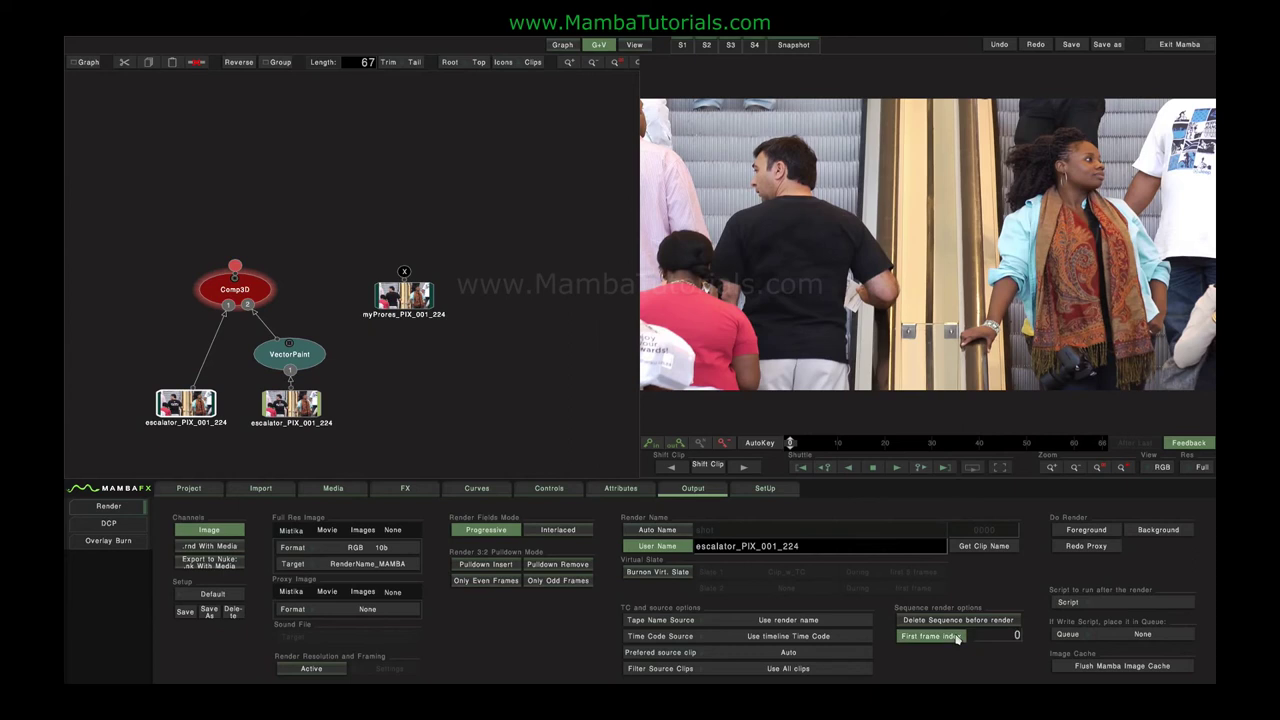
{"action": "left_click", "coordinate": [957, 639]}
Step: Set the full-res output to Movie with the Mov Mpeg4 format, and activate Render Resolution and Framing
{"action": "left_click", "coordinate": [327, 532]}
{"action": "left_click", "coordinate": [343, 549]}
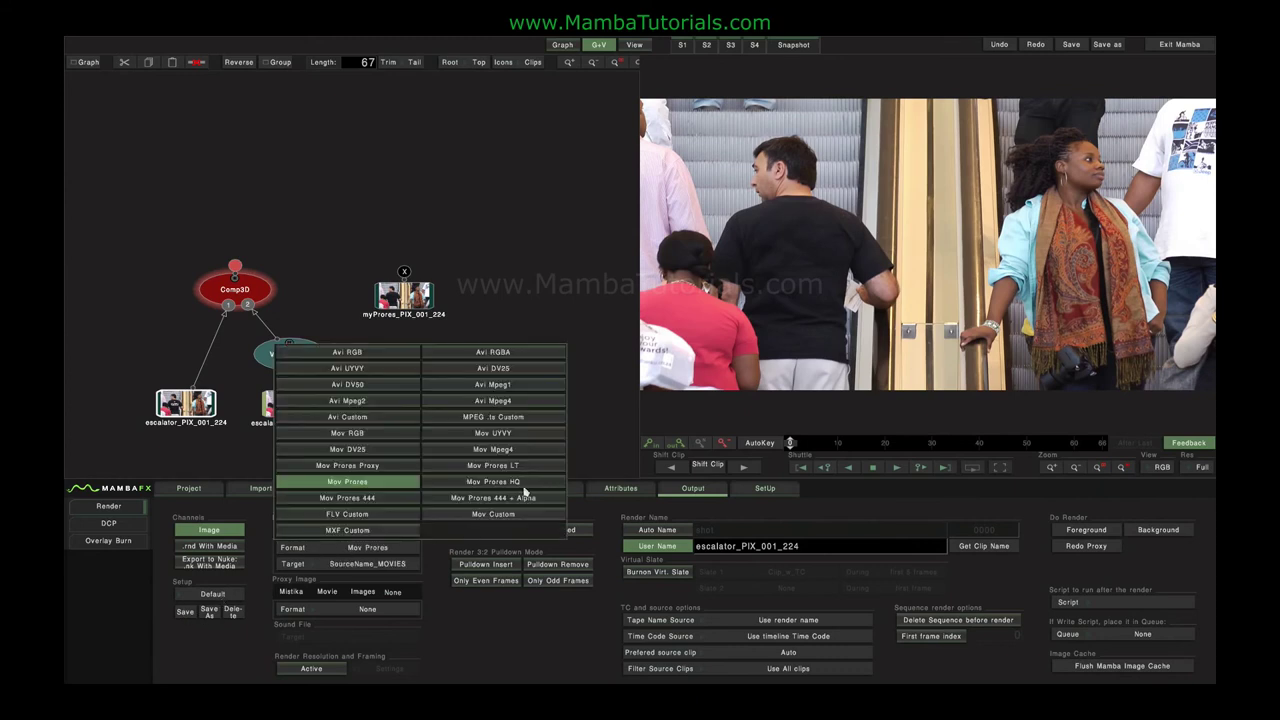
{"action": "left_click", "coordinate": [514, 454]}
{"action": "left_click", "coordinate": [311, 668]}
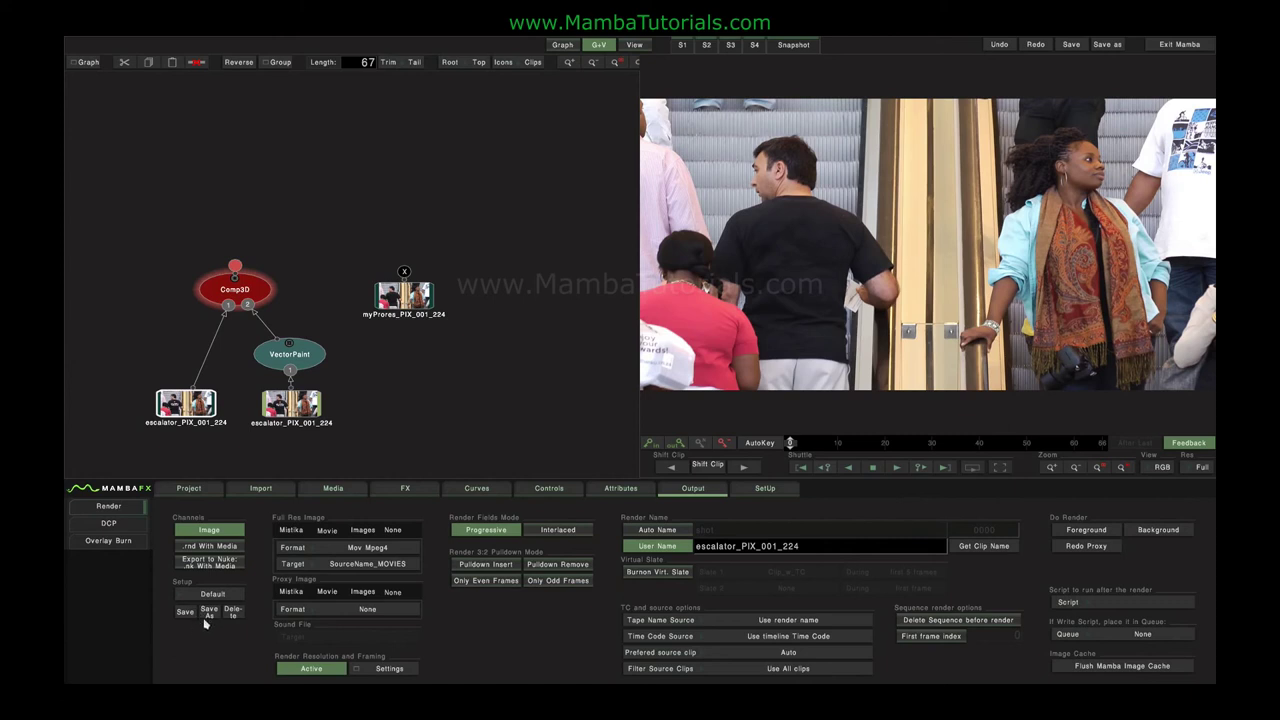
Step: Switch the full-res output to Images and set Tape Name Source to Use source clip tape name from Header
{"action": "left_click", "coordinate": [362, 533]}
{"action": "left_click", "coordinate": [657, 546]}
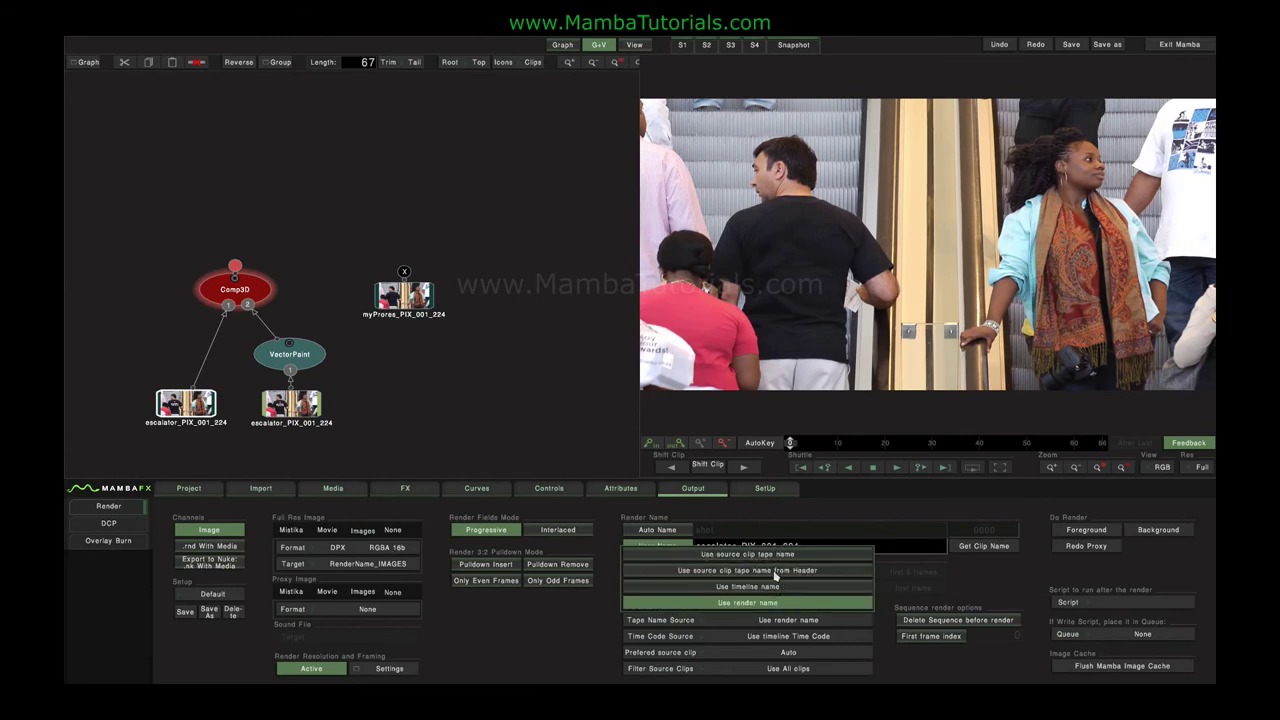
{"action": "left_click", "coordinate": [774, 571]}
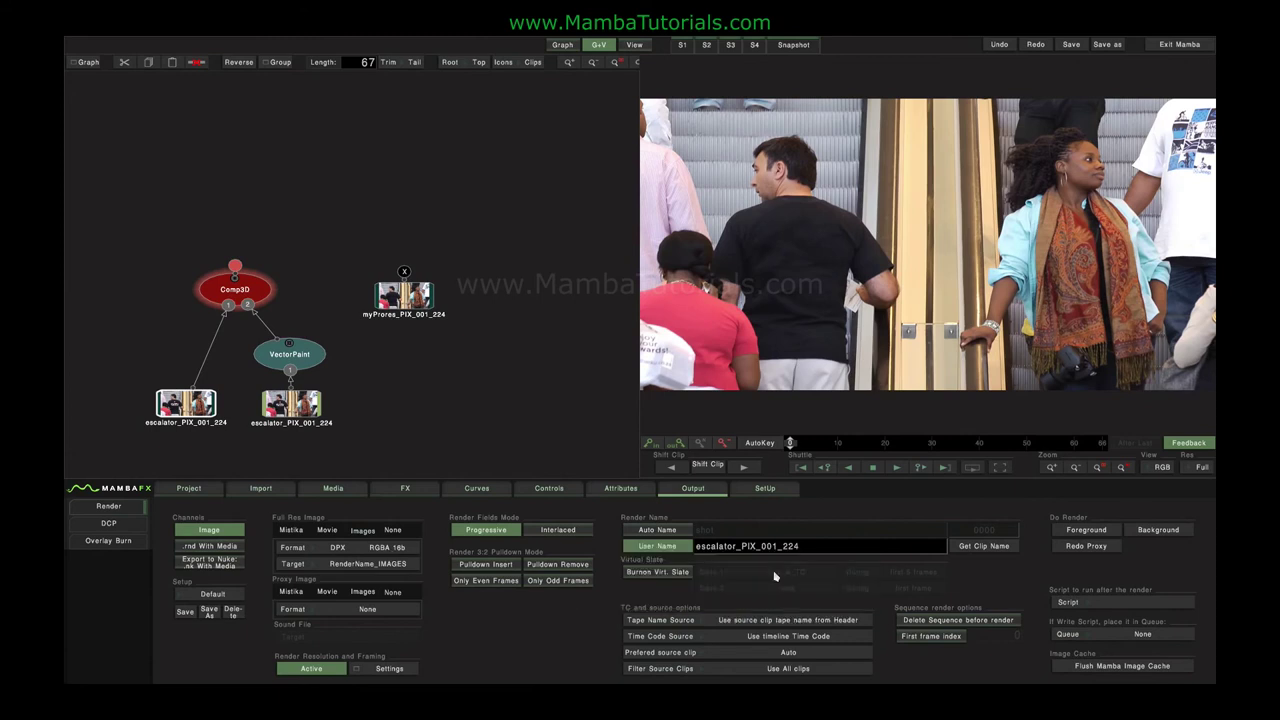
Step: Choose the Default render setup, and check the myProres_PIX_001_224.rnd file among the project media before returning to the output settings
{"action": "left_click", "coordinate": [209, 598]}
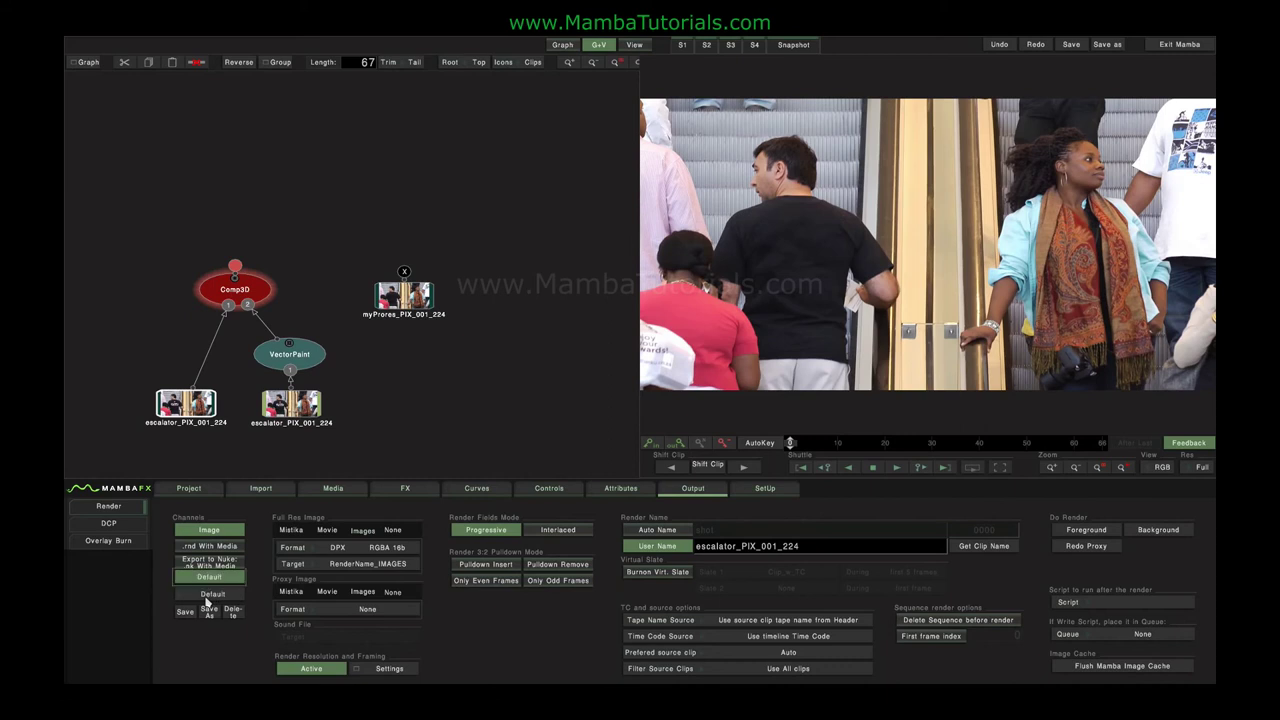
{"action": "left_click", "coordinate": [206, 580]}
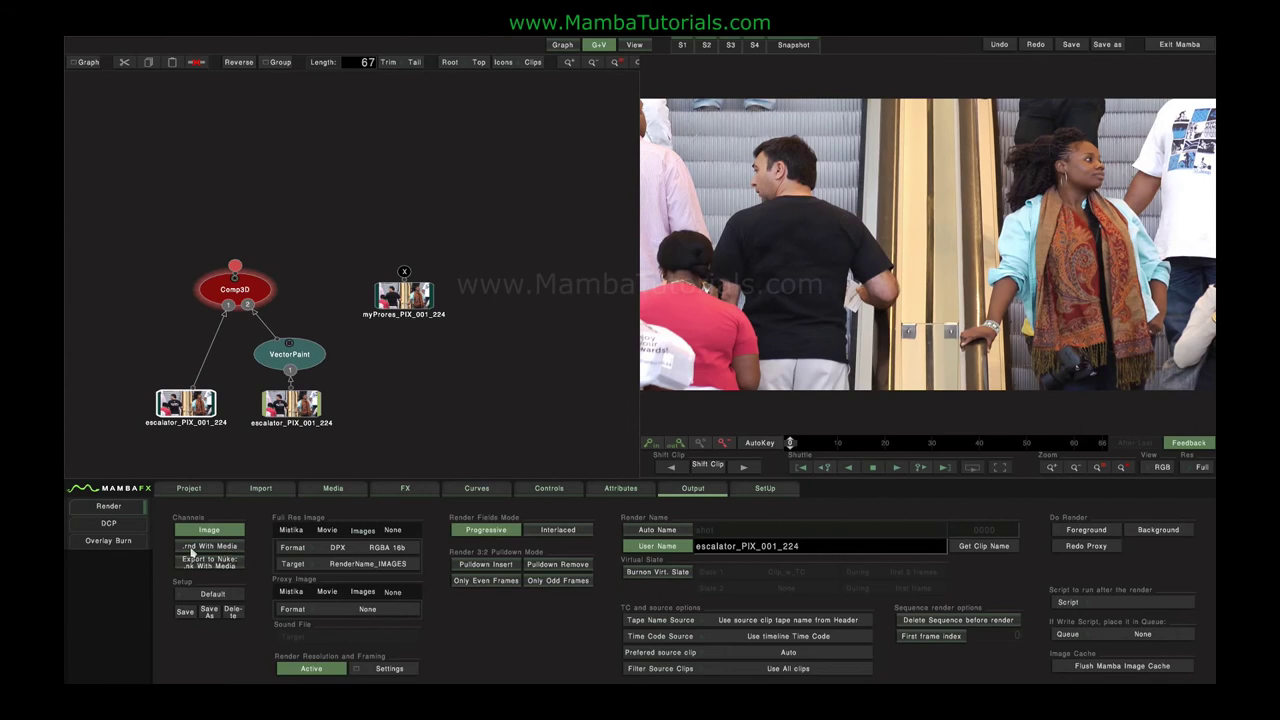
{"action": "left_click", "coordinate": [345, 489]}
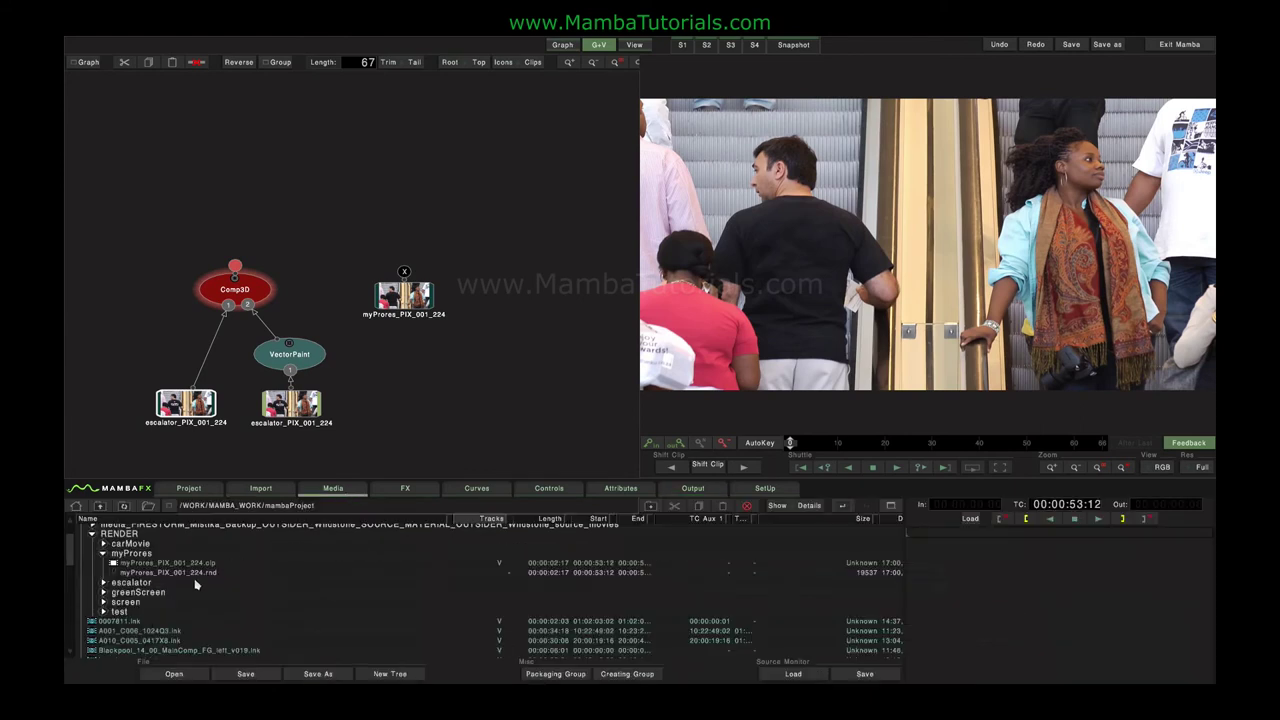
{"action": "left_click", "coordinate": [203, 575]}
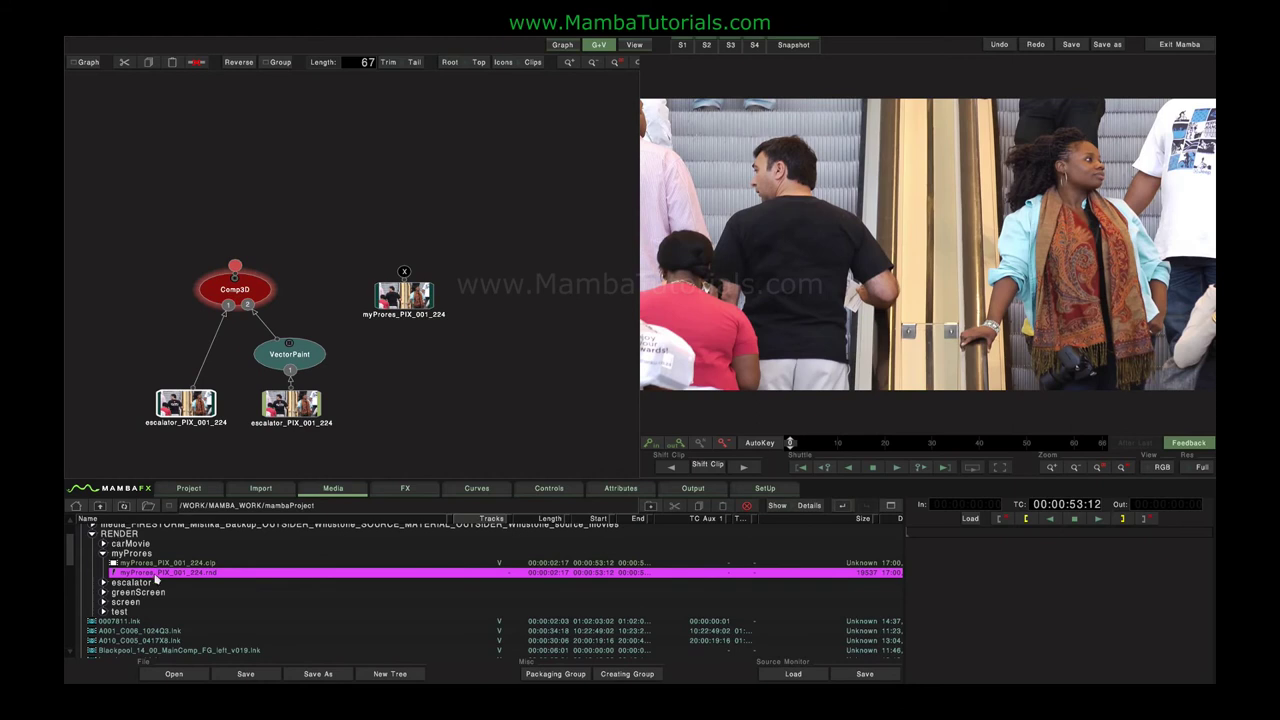
{"action": "left_click", "coordinate": [690, 488]}
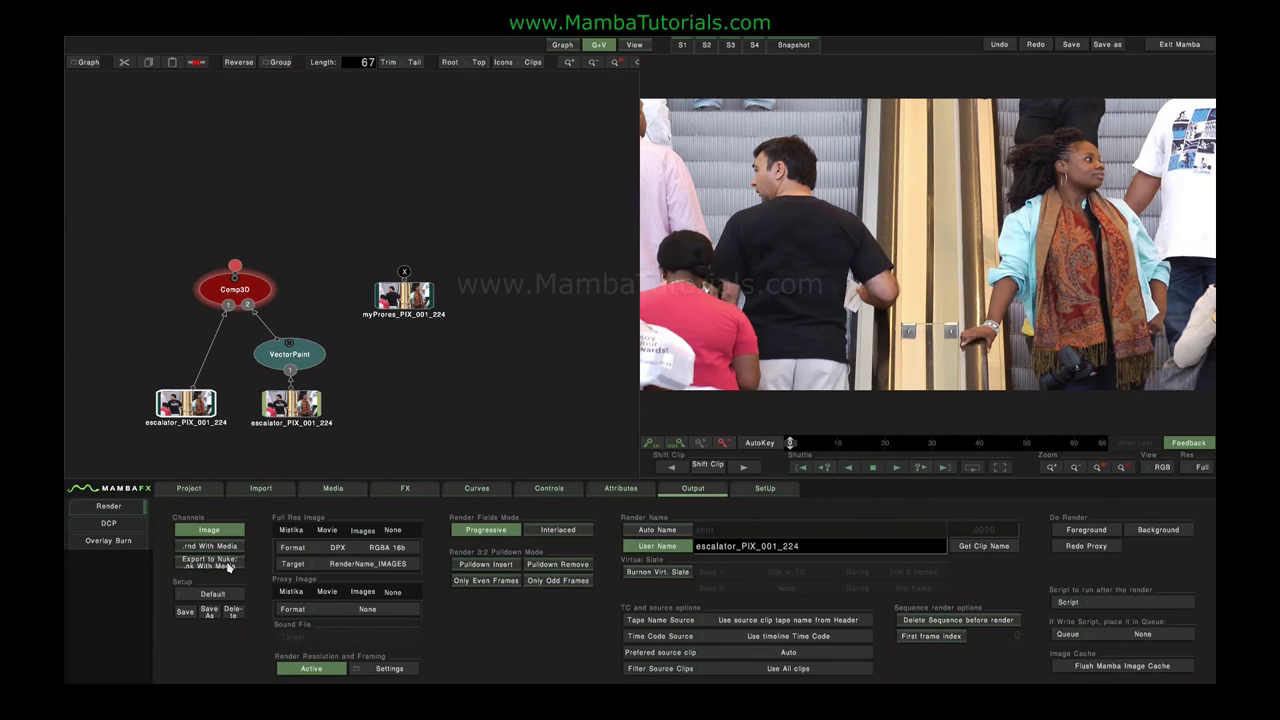
Step: Look at the RenderName_IMAGES and SourceName_IMAGES target path choices for the full-res image output
{"action": "left_click", "coordinate": [344, 569]}
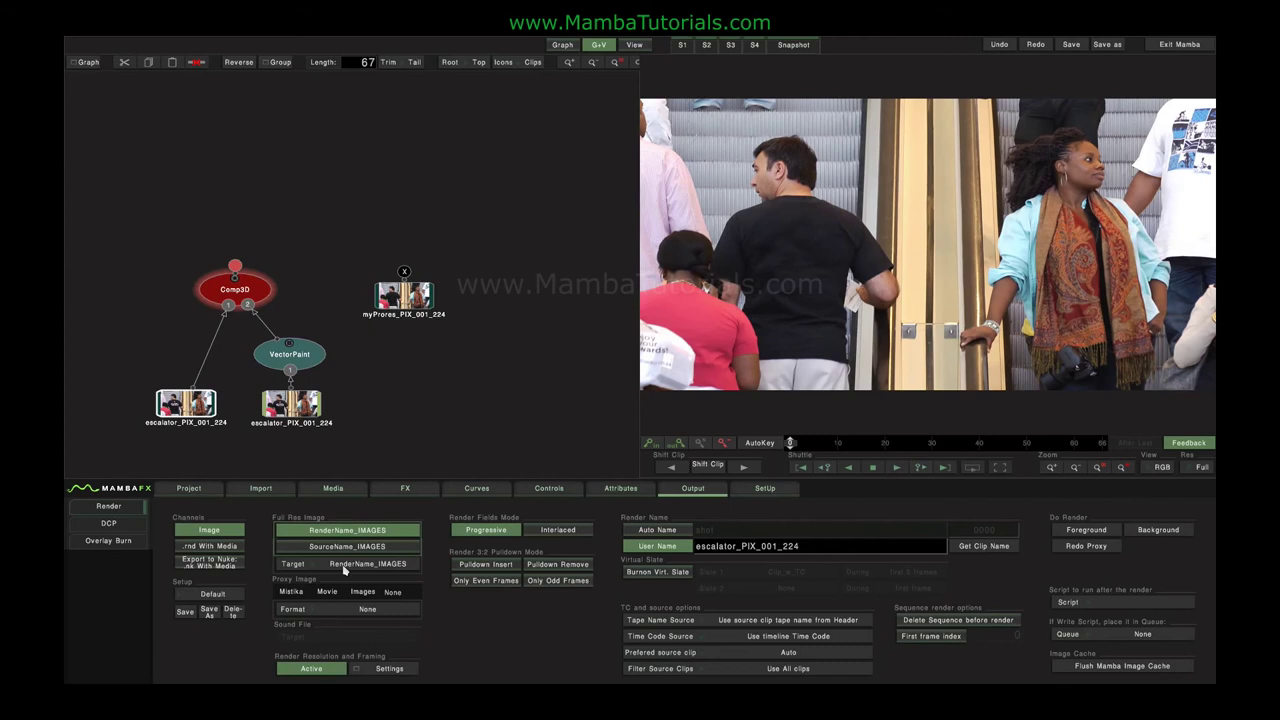
{"action": "left_click", "coordinate": [384, 565]}
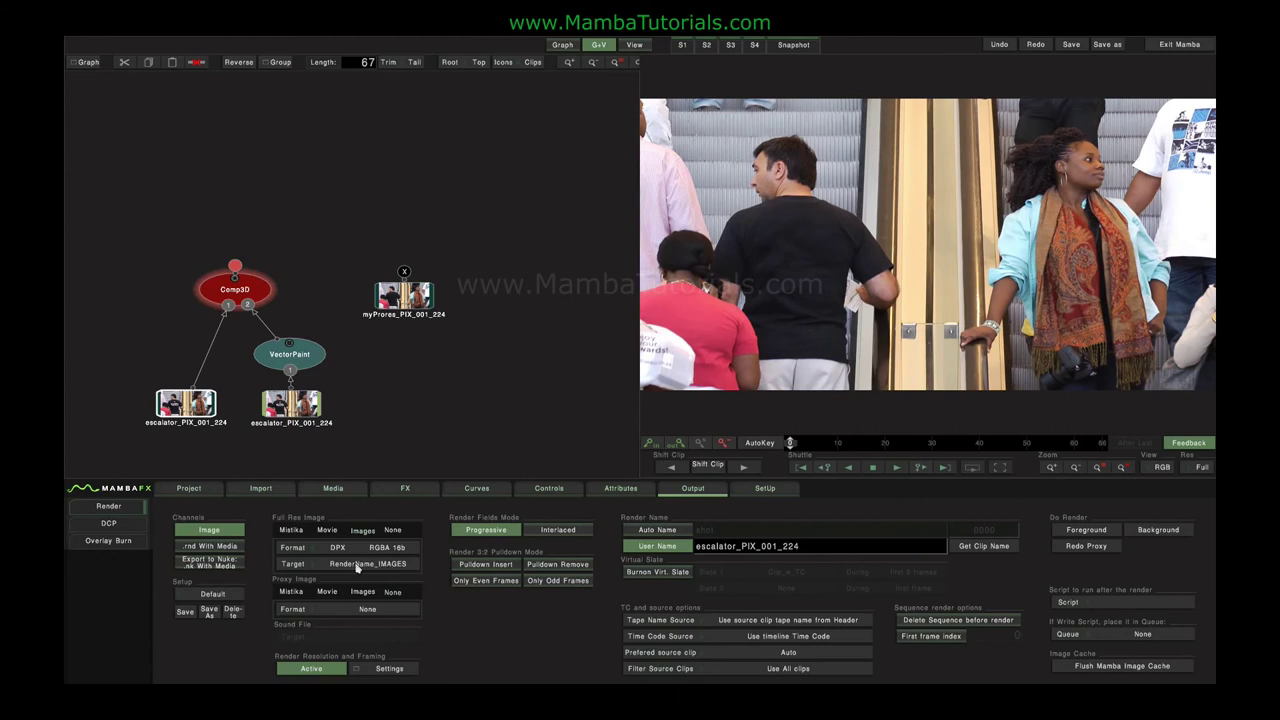
{"action": "left_click", "coordinate": [358, 566]}
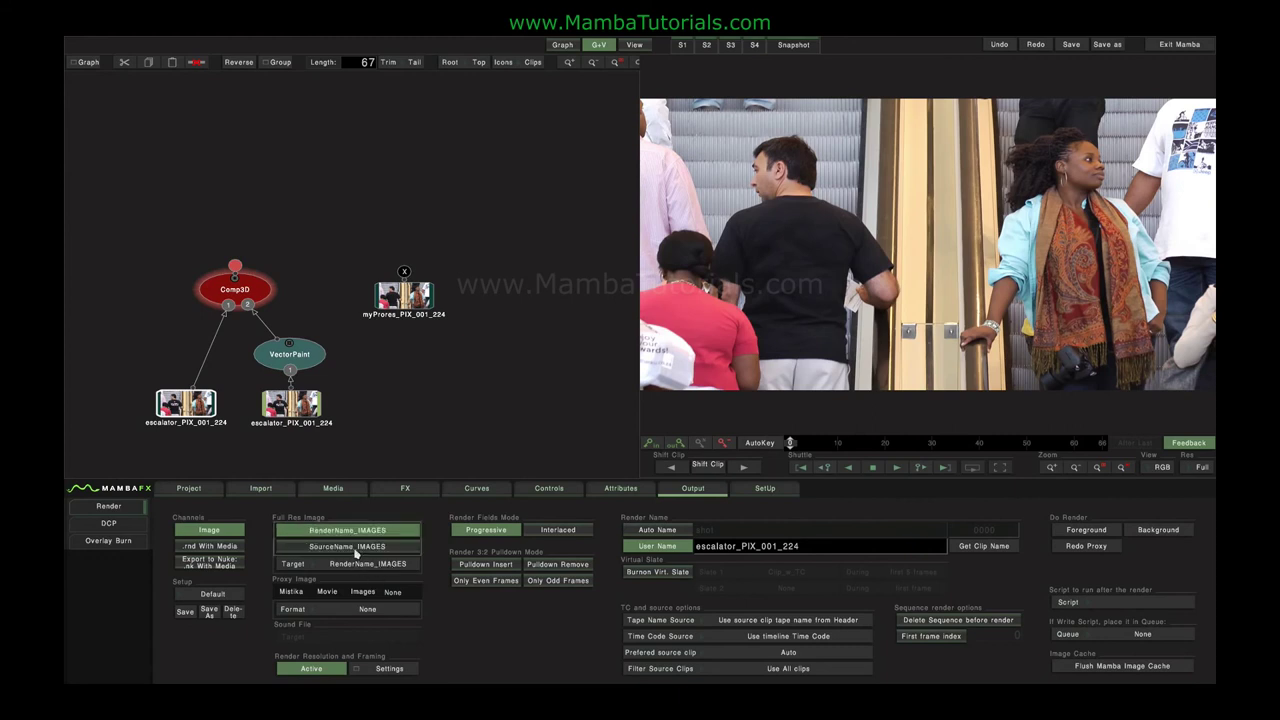
{"action": "left_click", "coordinate": [352, 547]}
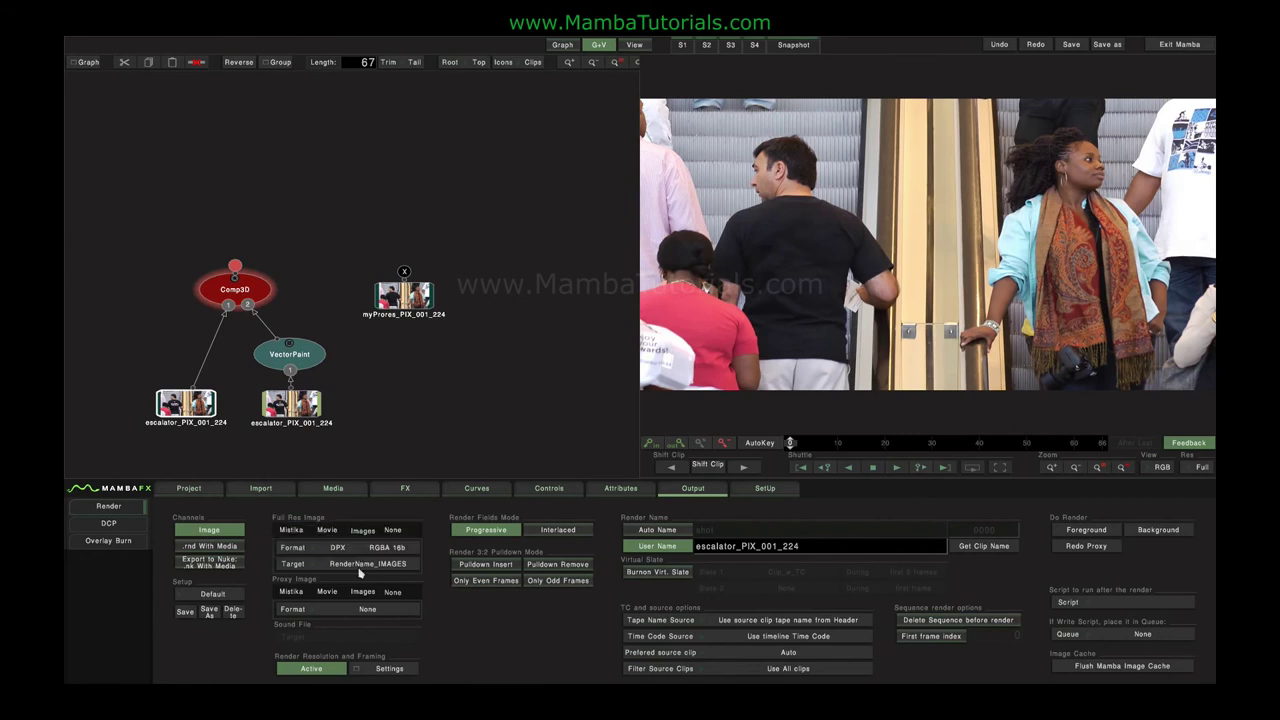
Step: Cycle the full-res output type through Movie and Images, and set it to Mistika
{"action": "left_click", "coordinate": [325, 531]}
{"action": "left_click", "coordinate": [360, 531]}
{"action": "left_click", "coordinate": [294, 531]}
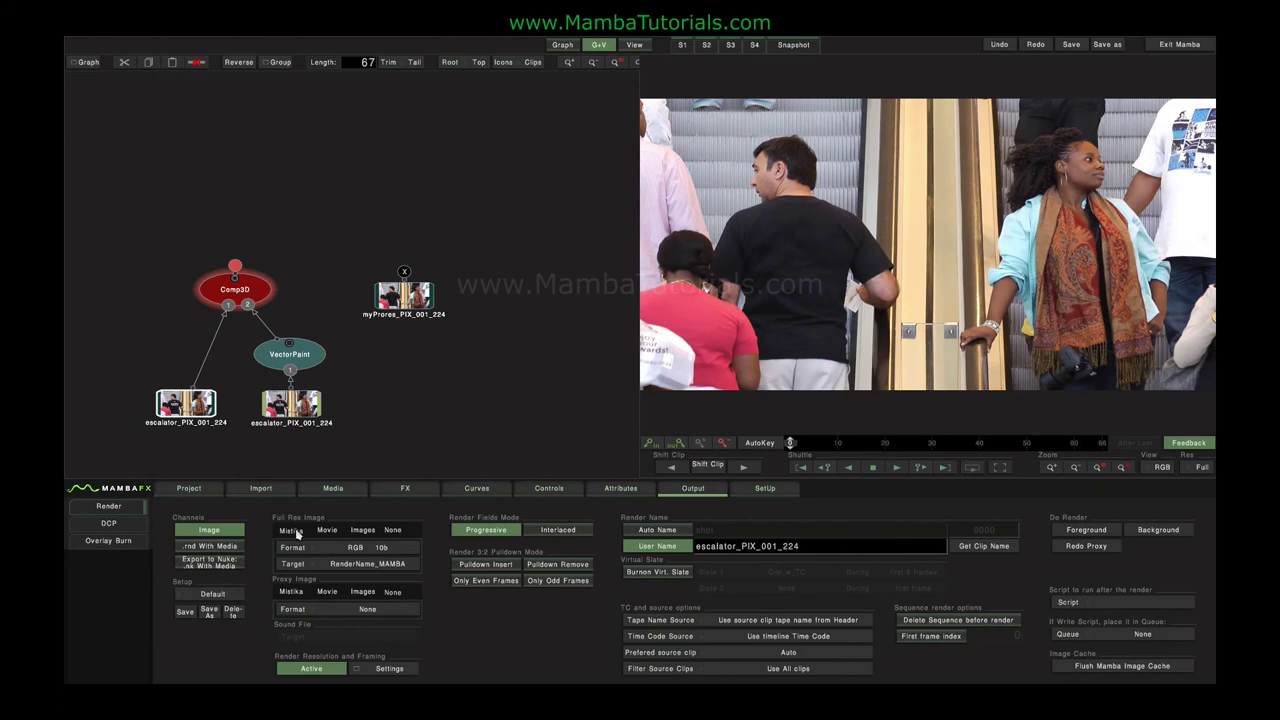
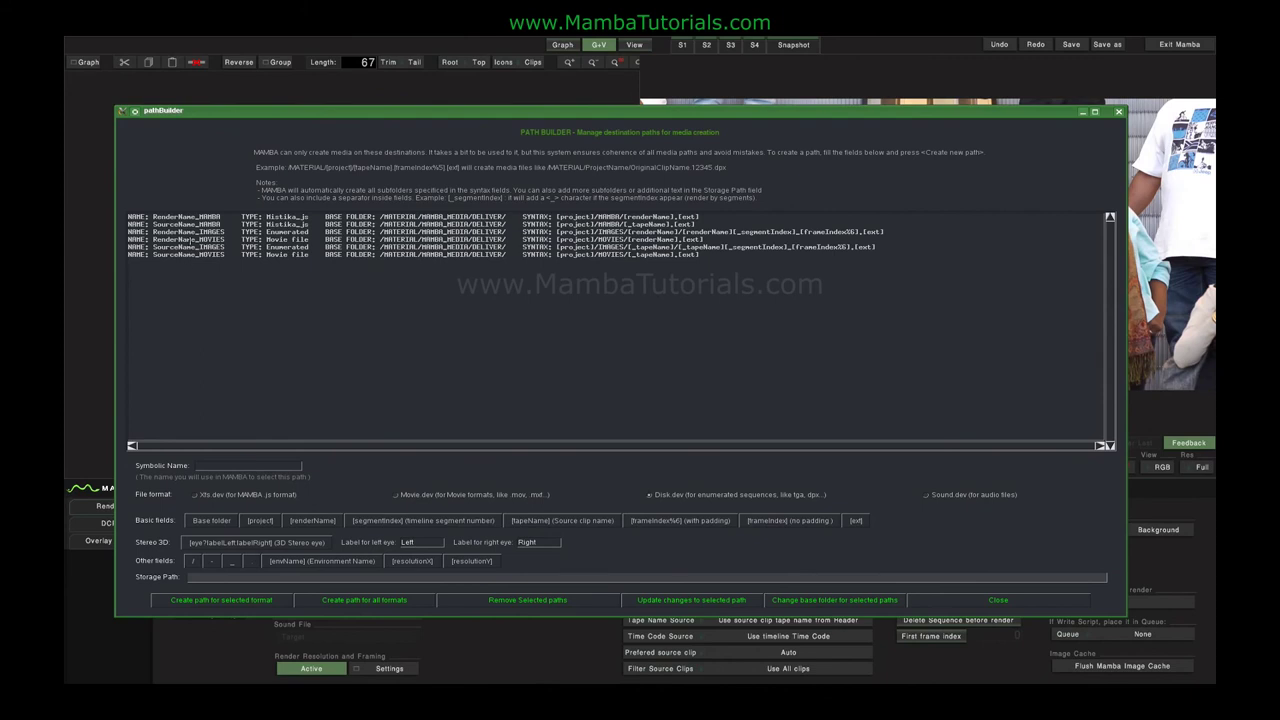
Step: Examine the symbolic name and storage path of the RenderName_MOVIES destination in the path builder, and compare SourceName_MOVIES and SourceName_IMAGES
{"action": "left_click", "coordinate": [186, 240]}
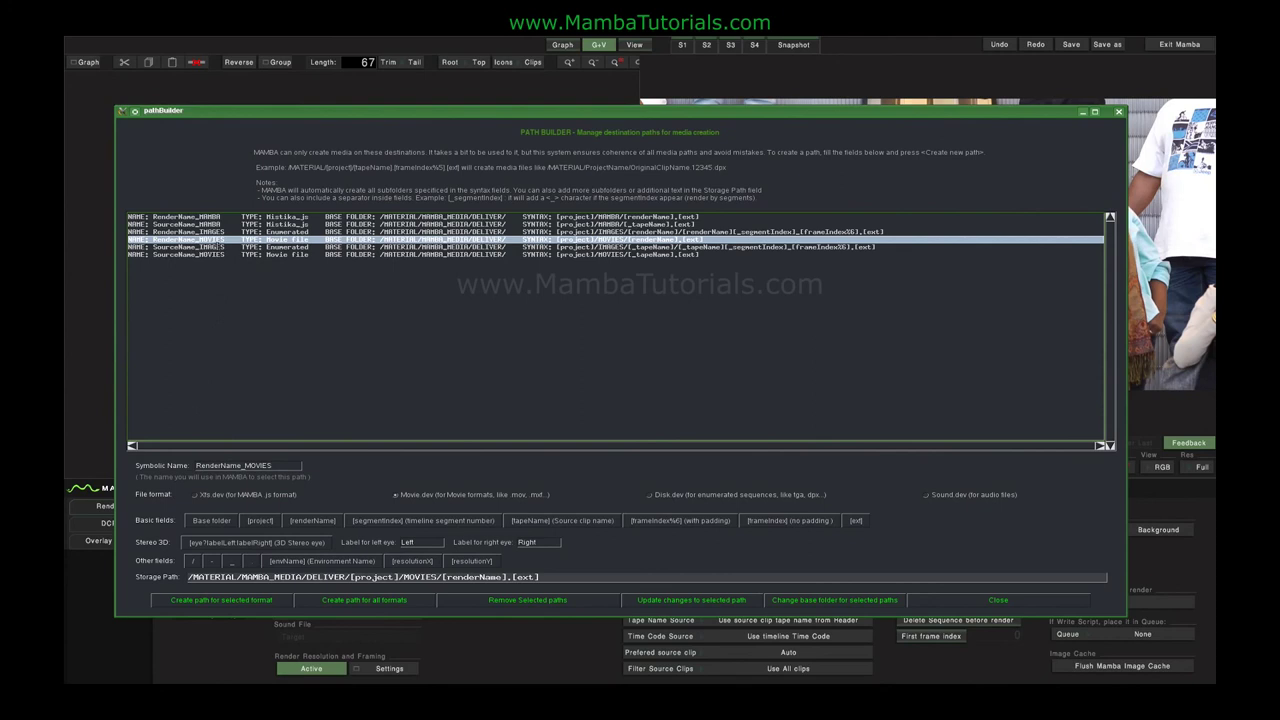
{"action": "left_click_drag", "start_coordinate": [286, 465], "coordinate": [196, 466]}
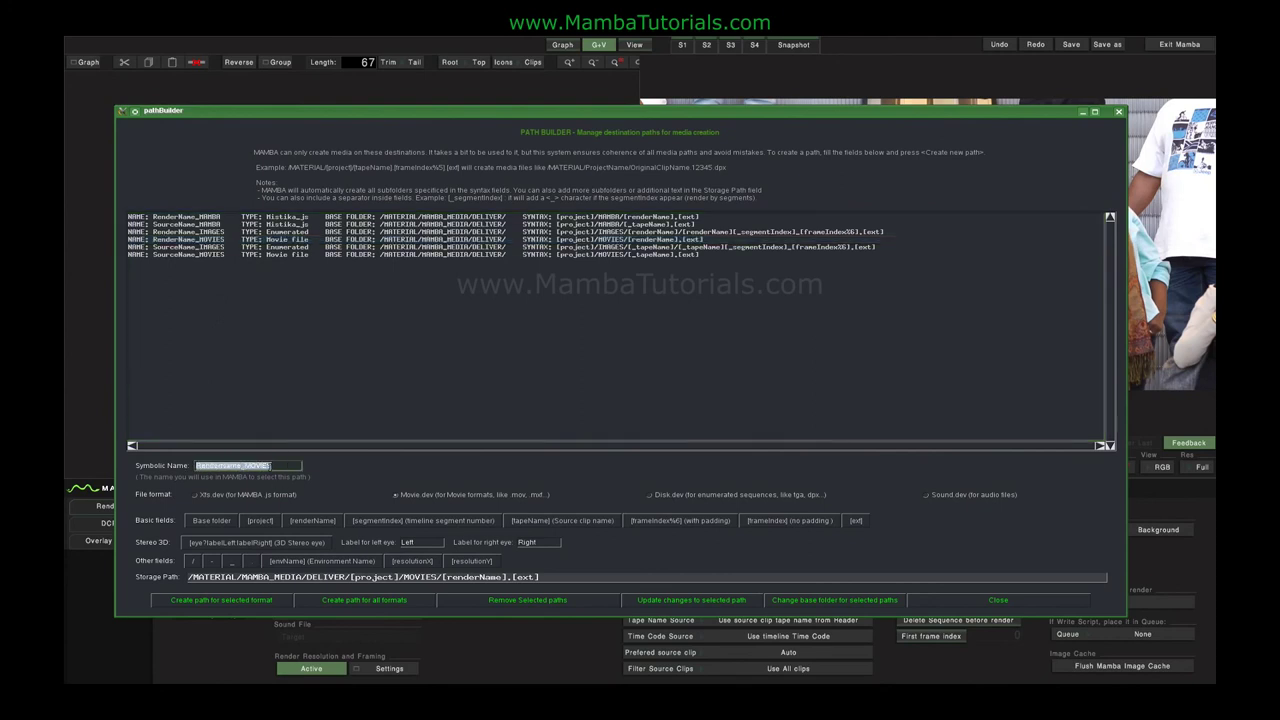
{"action": "left_click", "coordinate": [277, 465]}
{"action": "left_click_drag", "start_coordinate": [280, 465], "coordinate": [196, 466]}
{"action": "left_click", "coordinate": [283, 464]}
{"action": "left_click", "coordinate": [440, 577]}
{"action": "left_click", "coordinate": [506, 577]}
{"action": "left_click", "coordinate": [210, 254]}
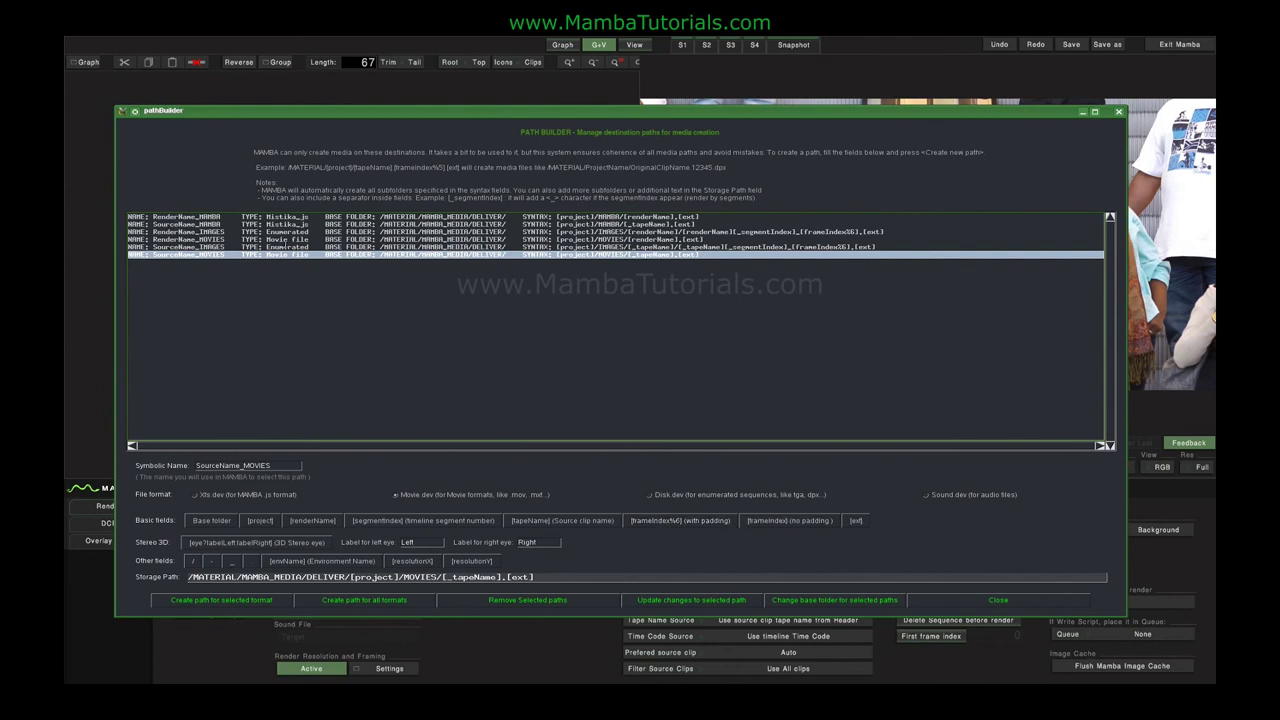
{"action": "left_click", "coordinate": [660, 247]}
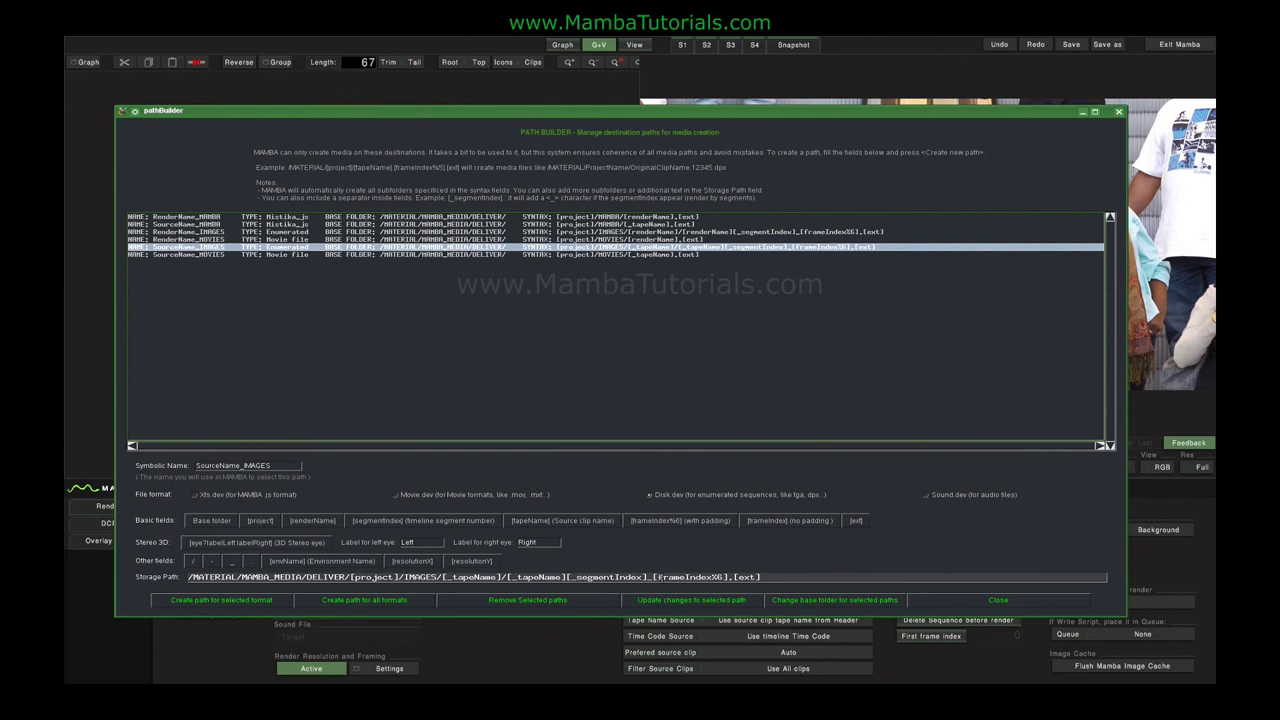